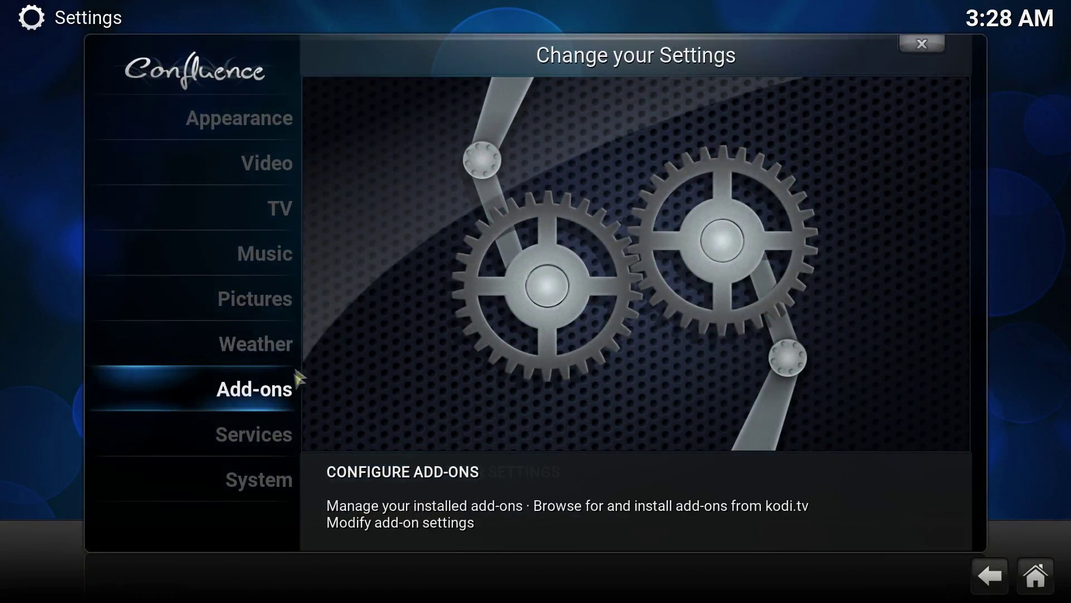
Step: Browse the Kodi Add-on repository categories under Add-ons > Install from repository
click(284, 408)
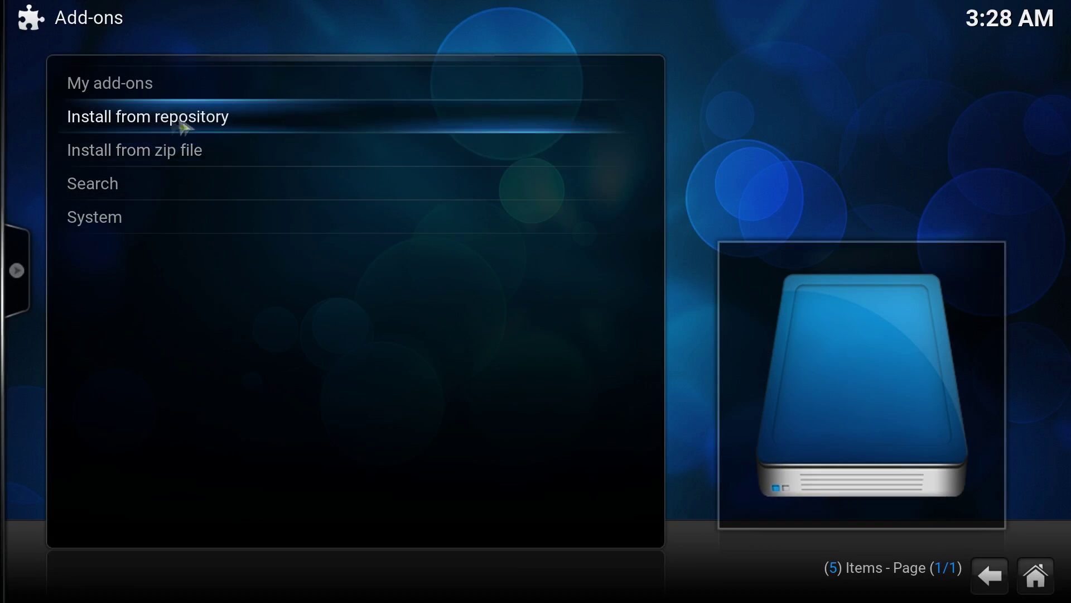
click(142, 125)
scroll(162, 430, down, 2)
scroll(148, 459, up, 2)
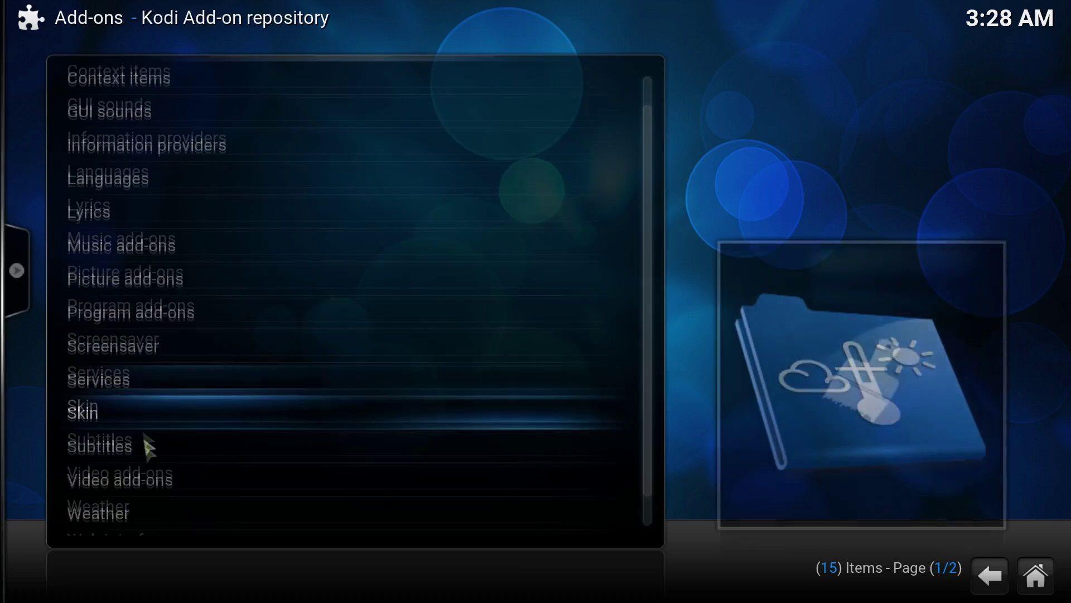
scroll(136, 357, down, 2)
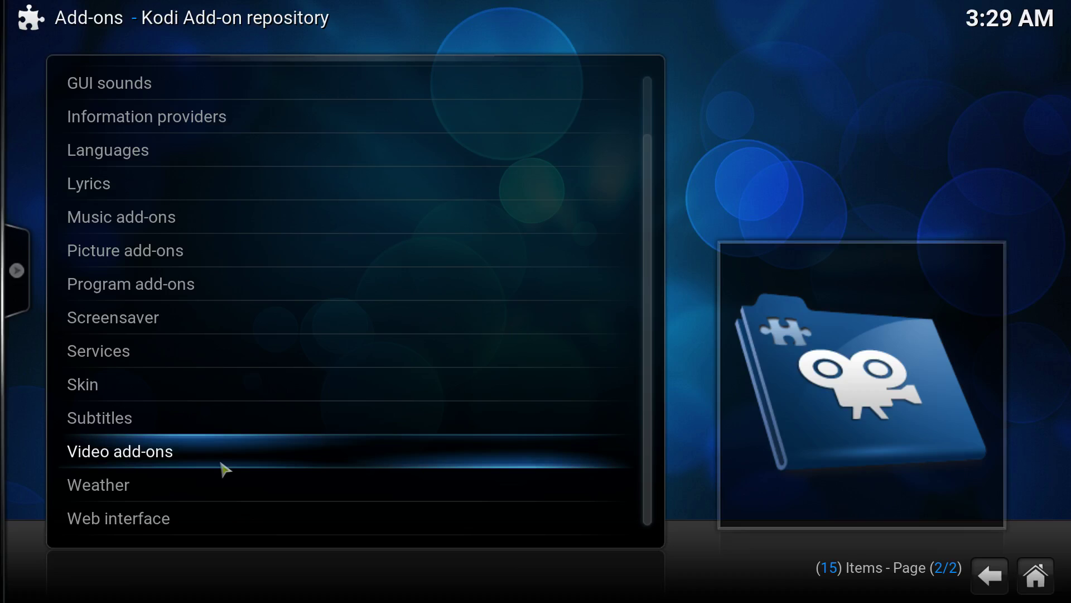
Step: Back out to the Kodi home screen and exit Kodi from the Power menu
key(BackSpace)
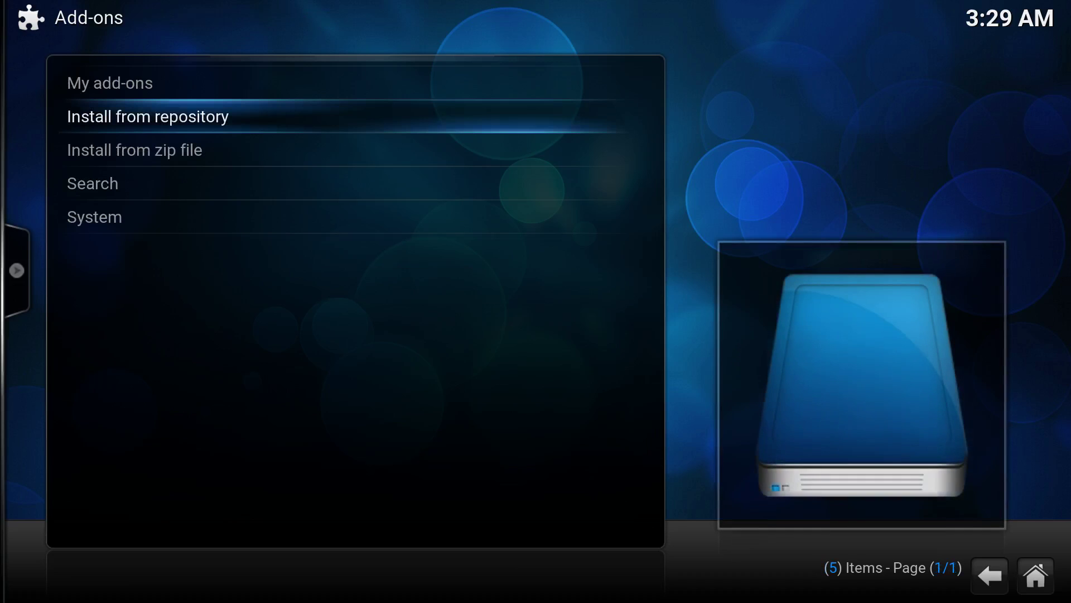
key(BackSpace)
key(BackSpace)
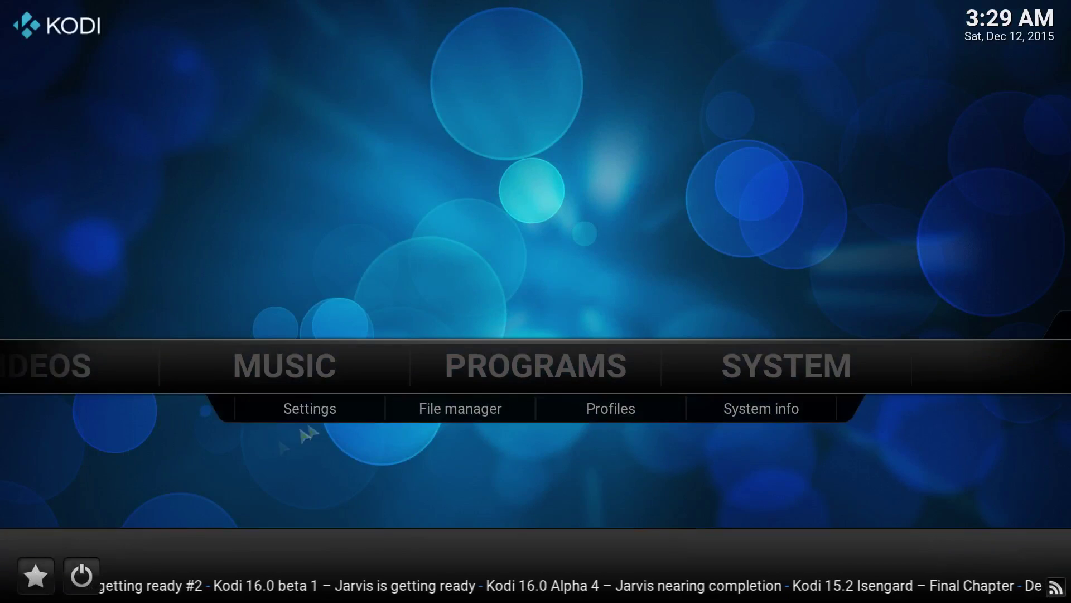
click(81, 575)
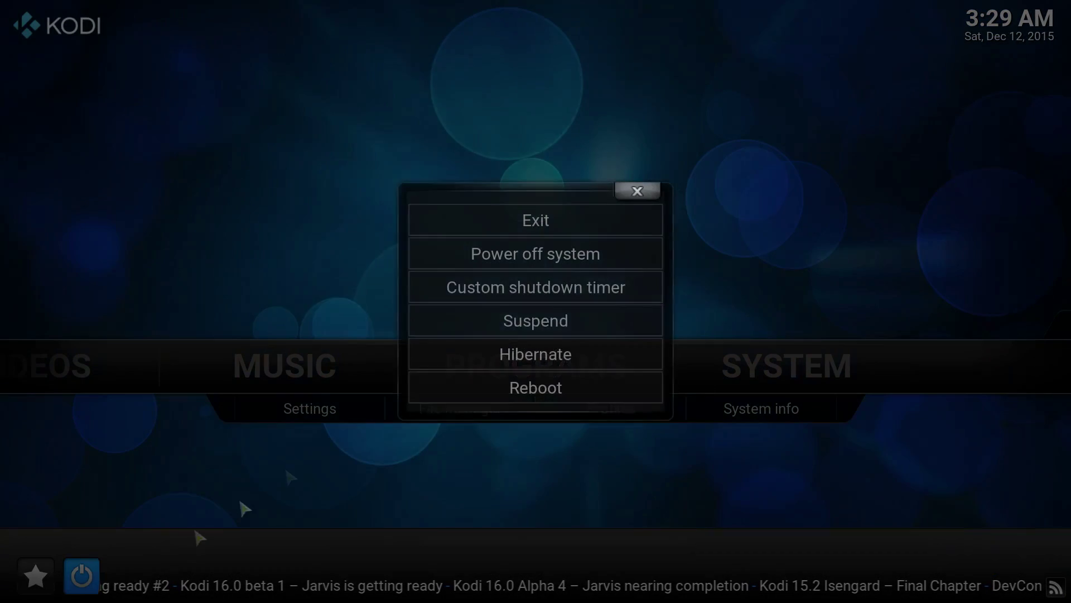
click(529, 236)
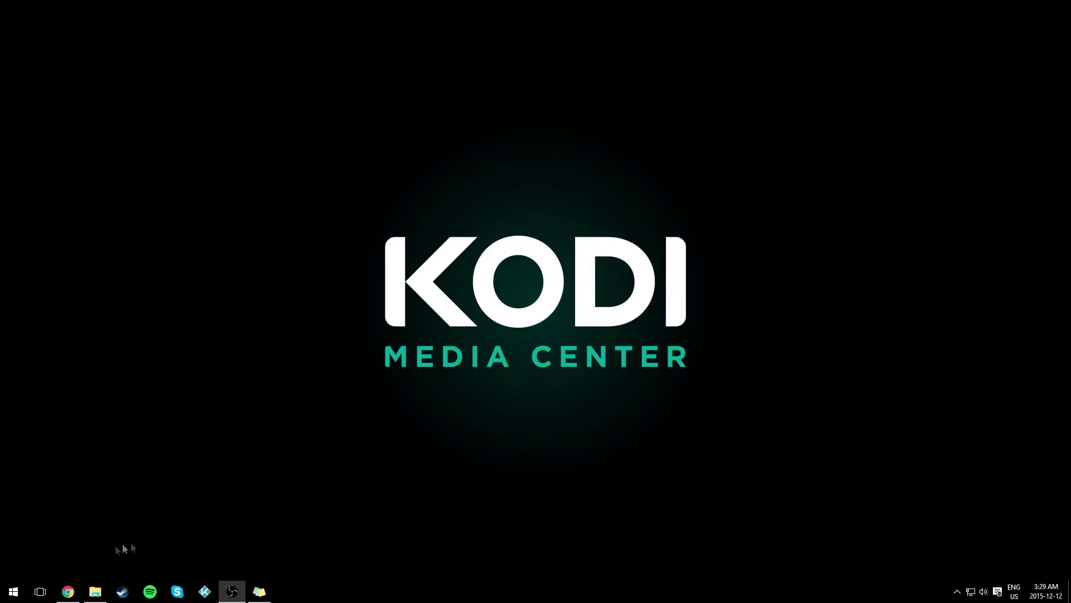
mouse_move(74, 590)
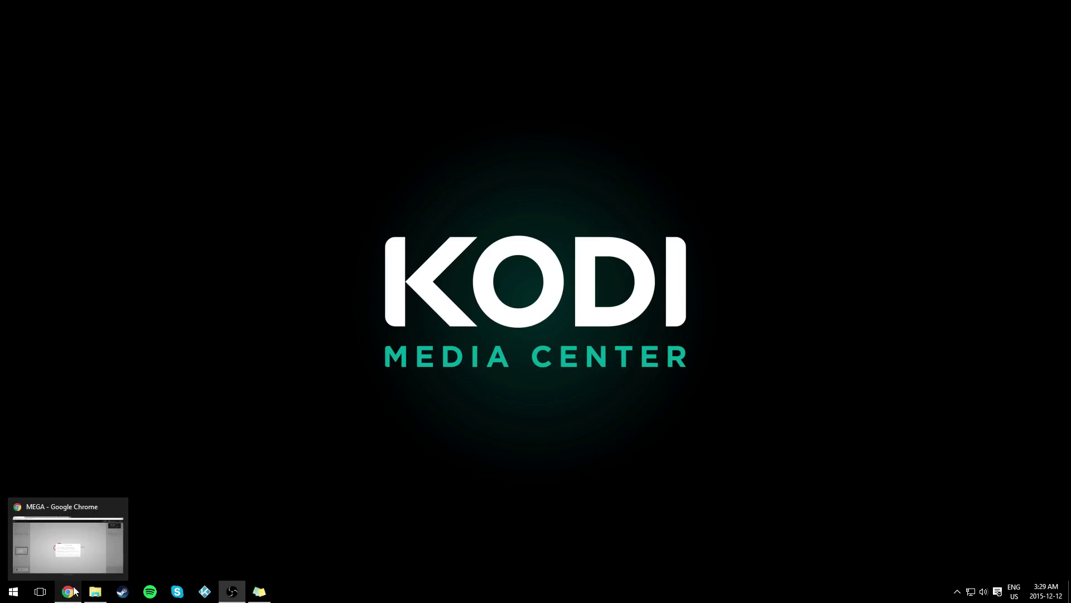
Step: Restore the MEGA window, focus its Decryption key field, and switch to the SPaste tab
click(74, 590)
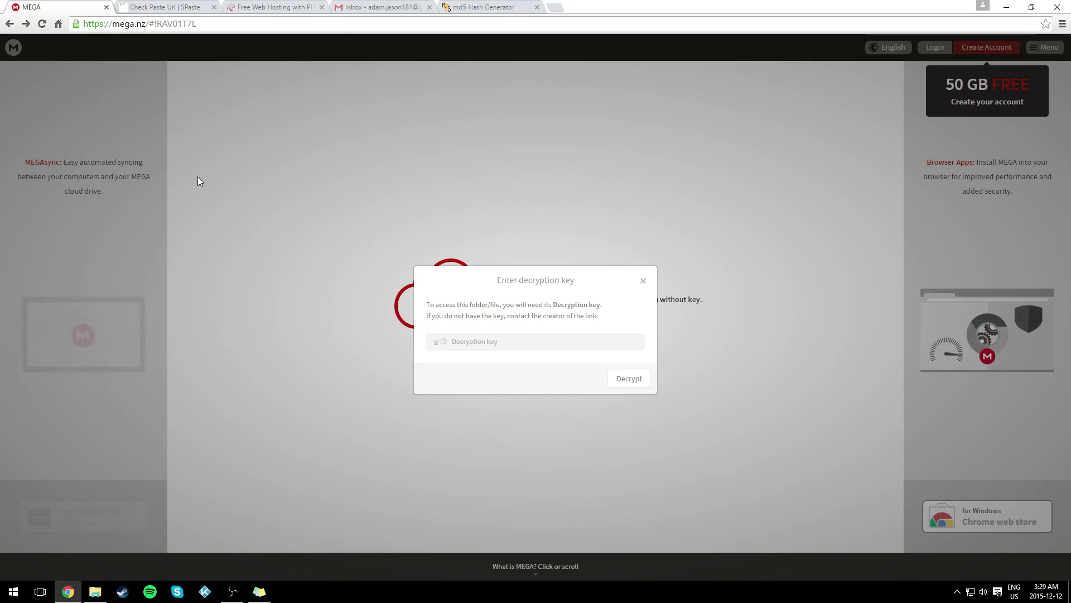
click(488, 343)
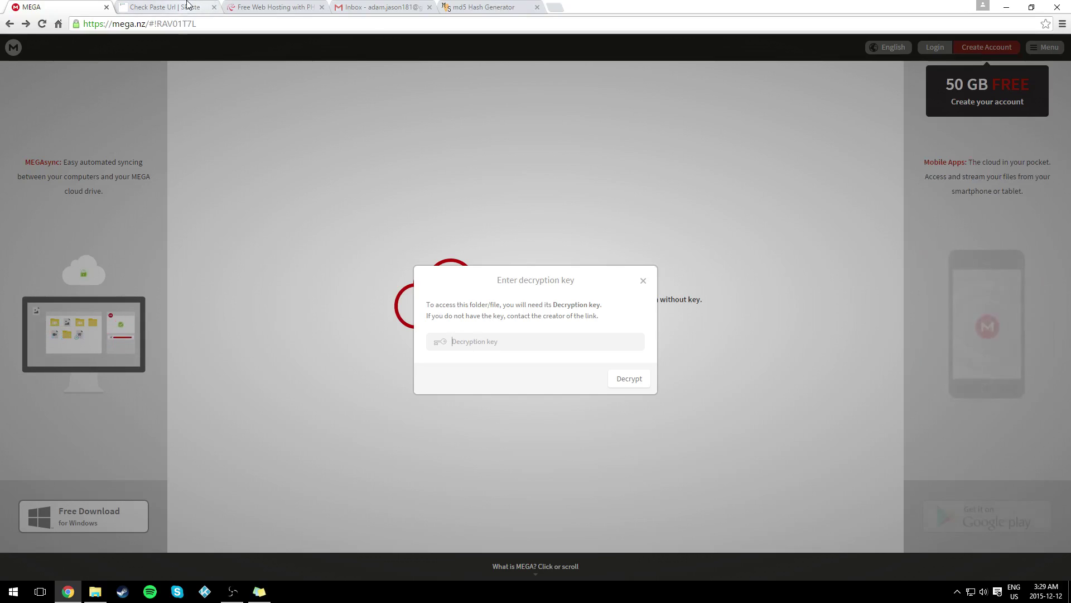
click(168, 6)
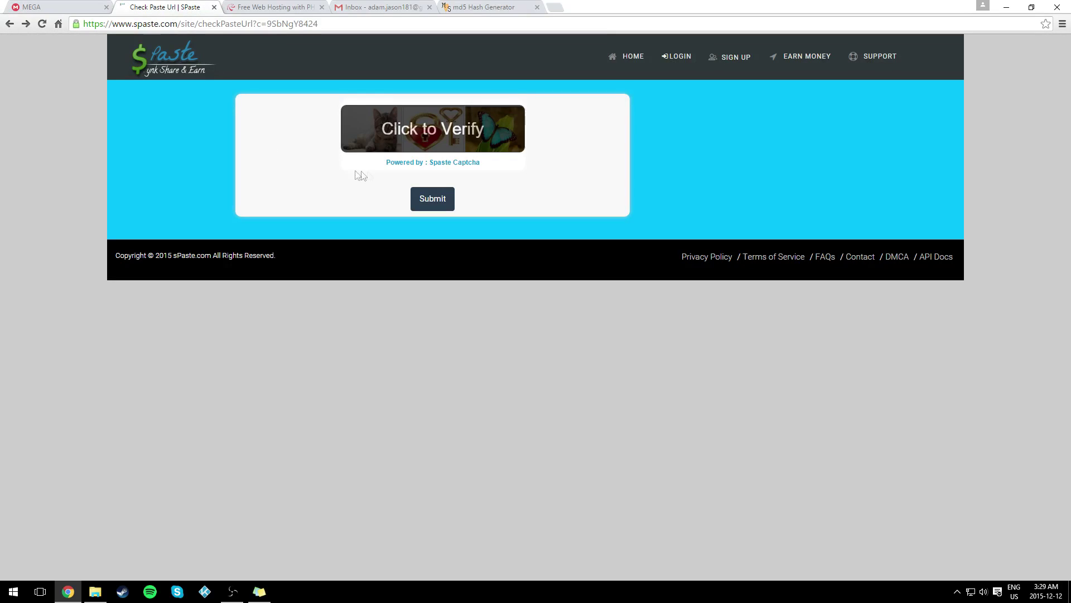
Step: Start the sPaste image captcha and pick the newborn baby, basketball and final pictures
click(417, 148)
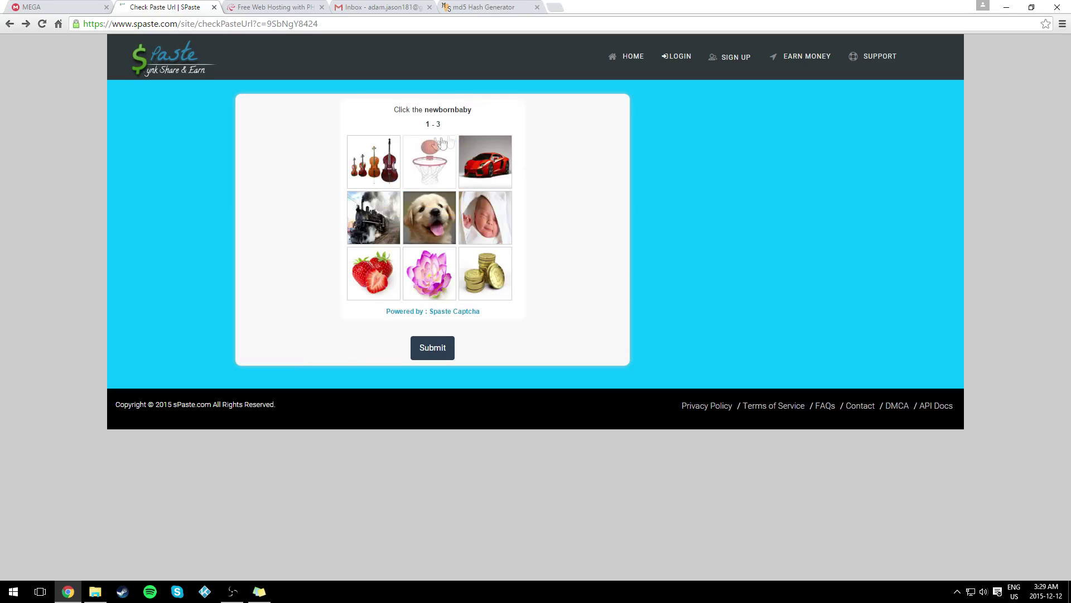
drag(473, 110, 390, 112)
click(411, 111)
drag(474, 109, 434, 112)
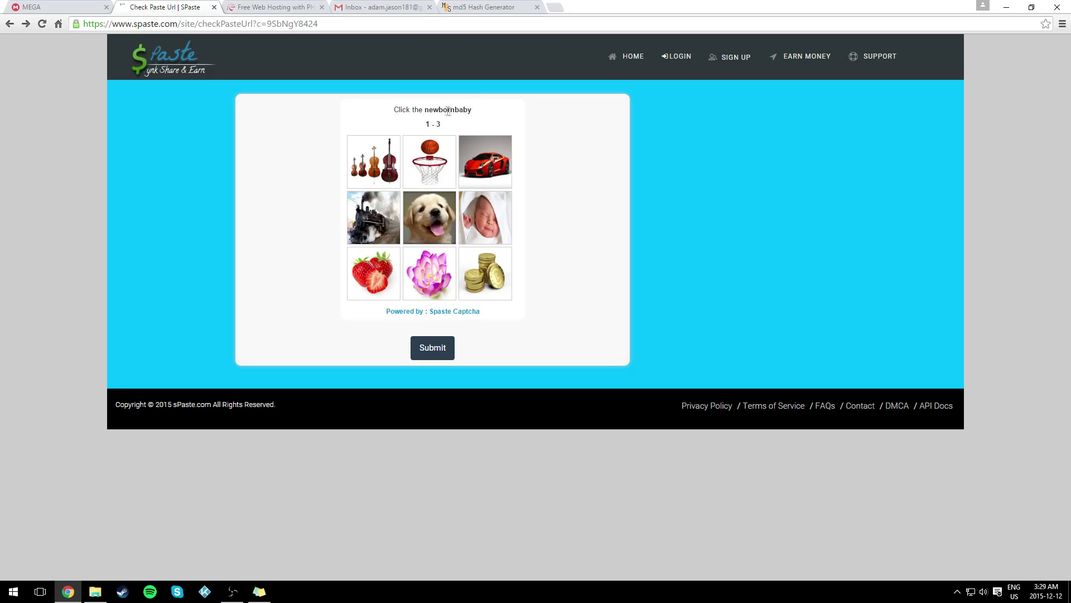
click(491, 215)
click(447, 153)
click(386, 203)
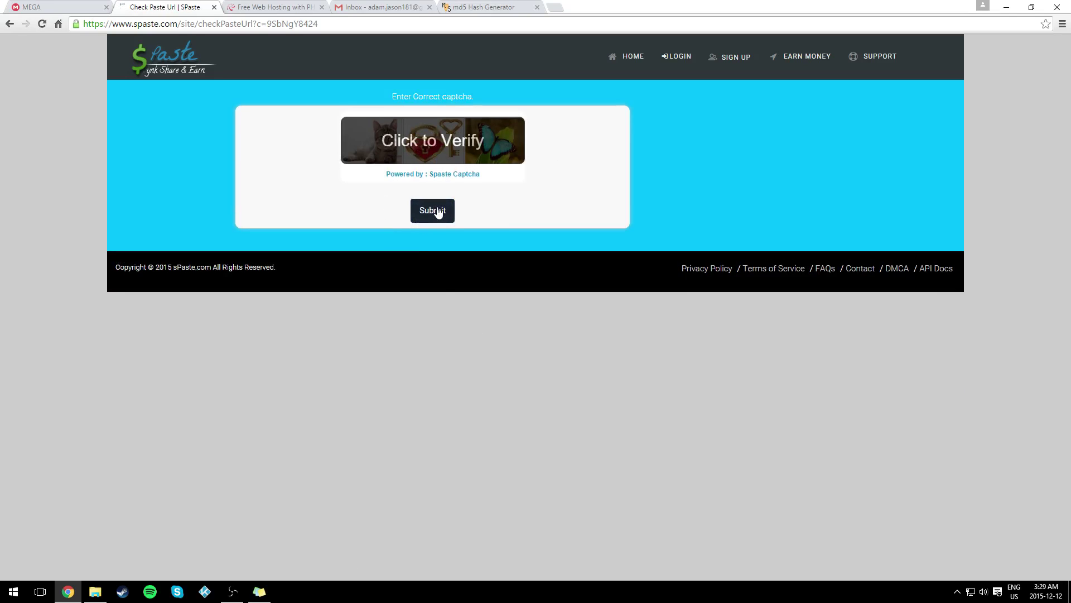
Step: Retry the captcha with the dog, phone and rocking horse pictures, submit, and select the key
click(435, 157)
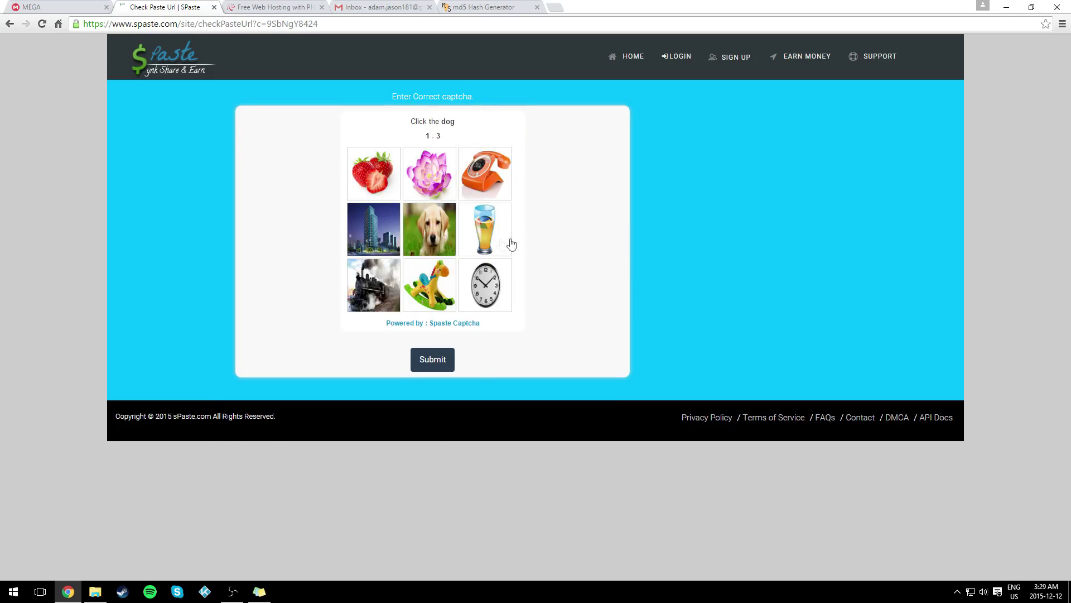
click(439, 237)
click(485, 173)
click(435, 290)
click(438, 216)
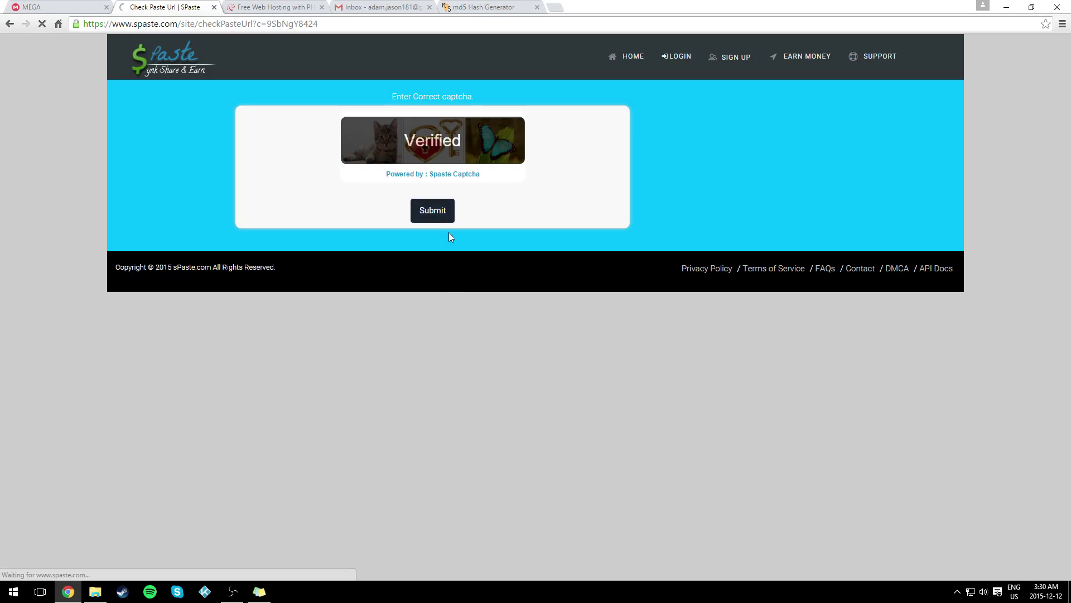
drag(371, 122, 140, 113)
Step: Paste the key into MEGA, download Create Repository.exe through the browser, and place it on the desktop
click(63, 8)
key(ctrl+v)
key(Return)
click(572, 350)
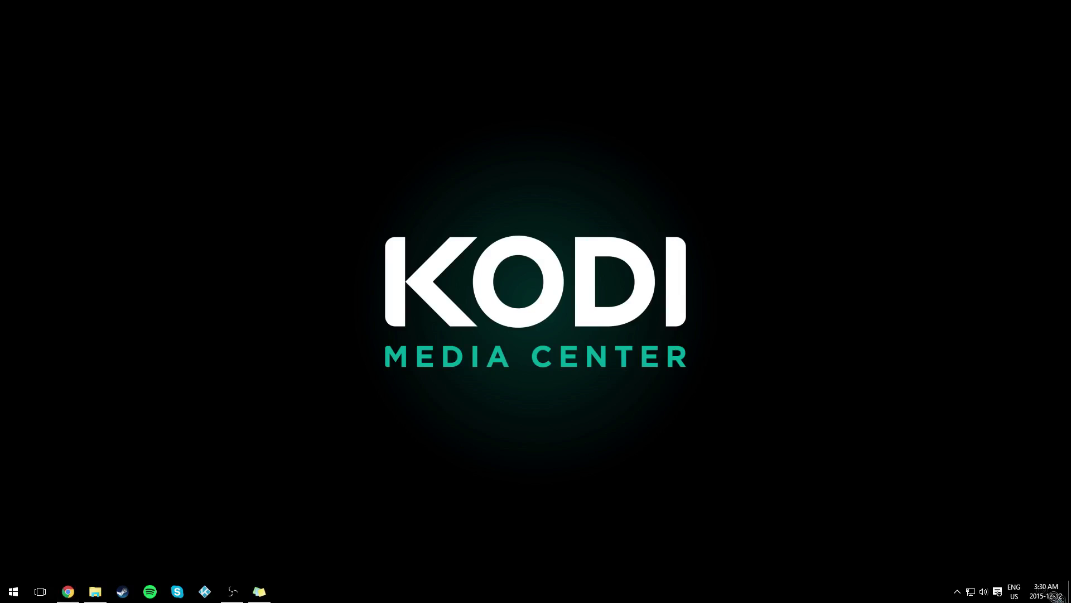
drag(1055, 595, 532, 196)
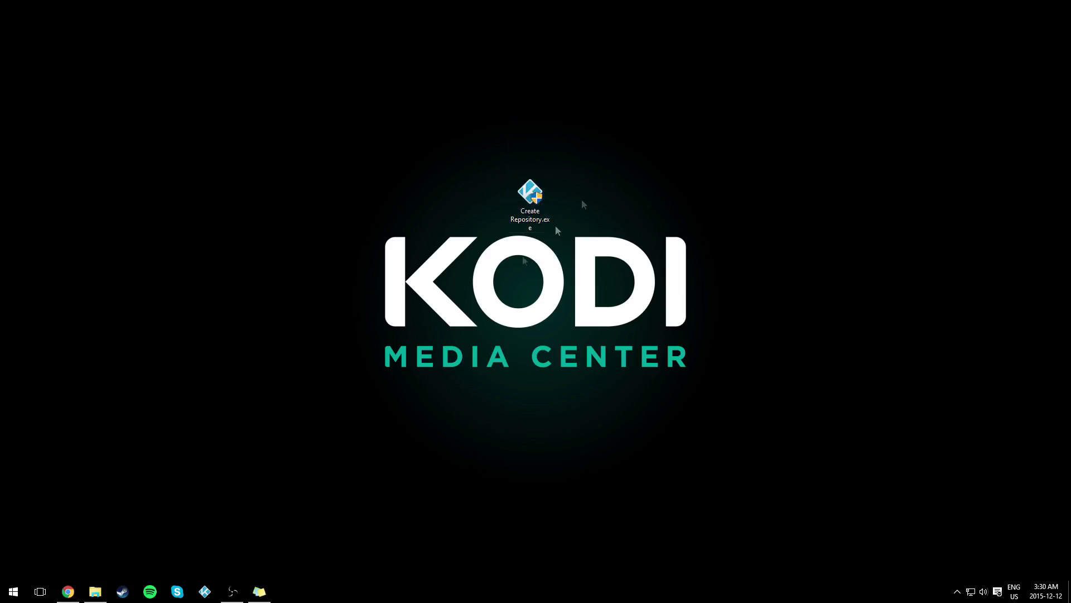
click(530, 195)
Step: Launch Create Repository.exe and let it past SmartScreen via More info and Run anyway
drag(453, 142, 645, 317)
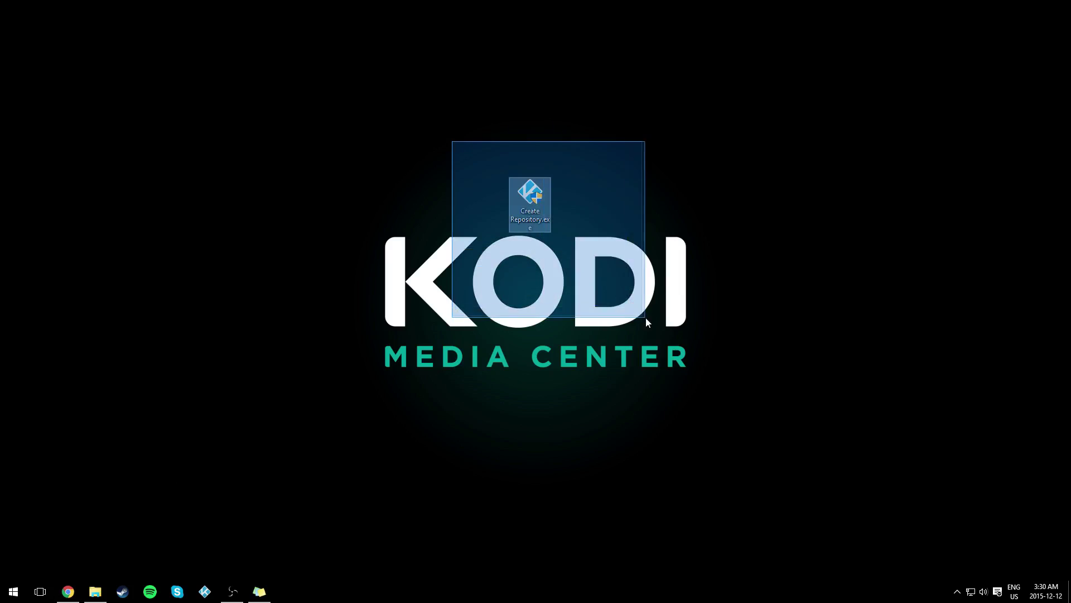
click(581, 196)
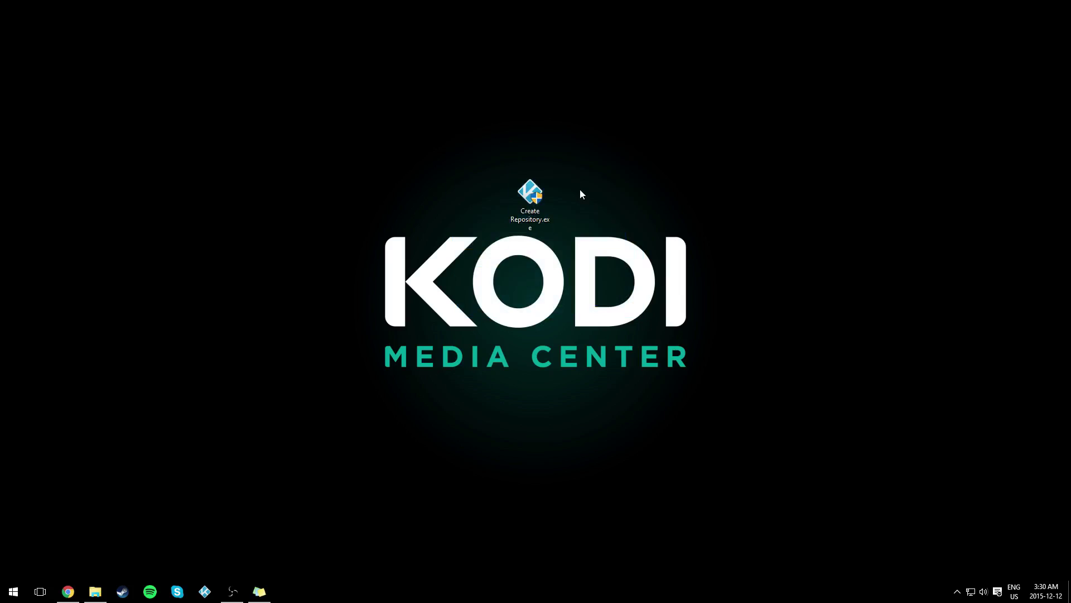
drag(580, 193, 589, 229)
drag(510, 197, 562, 232)
click(487, 185)
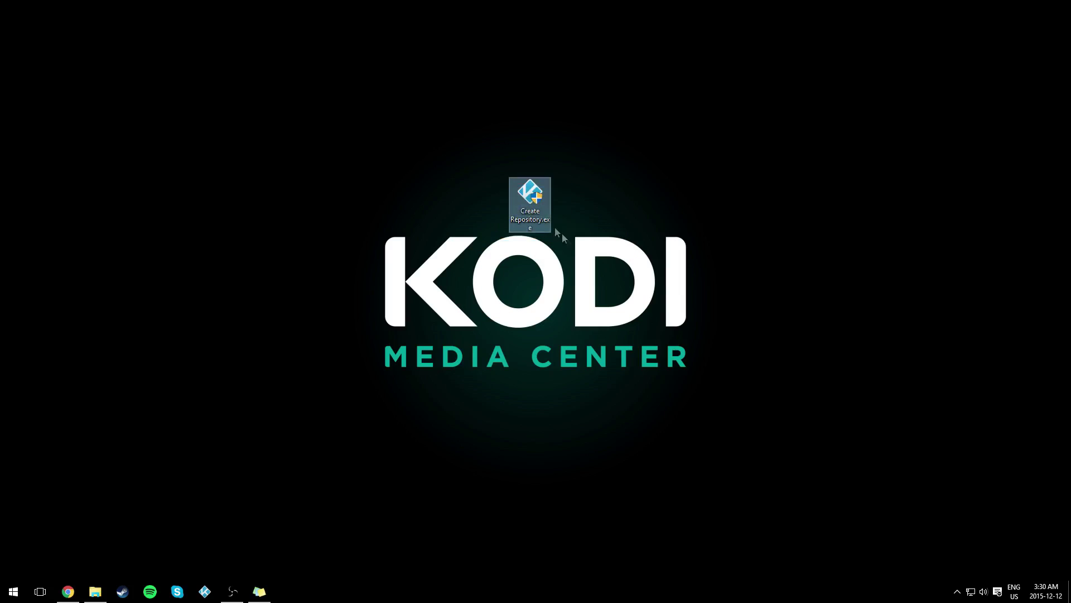
double_click(523, 206)
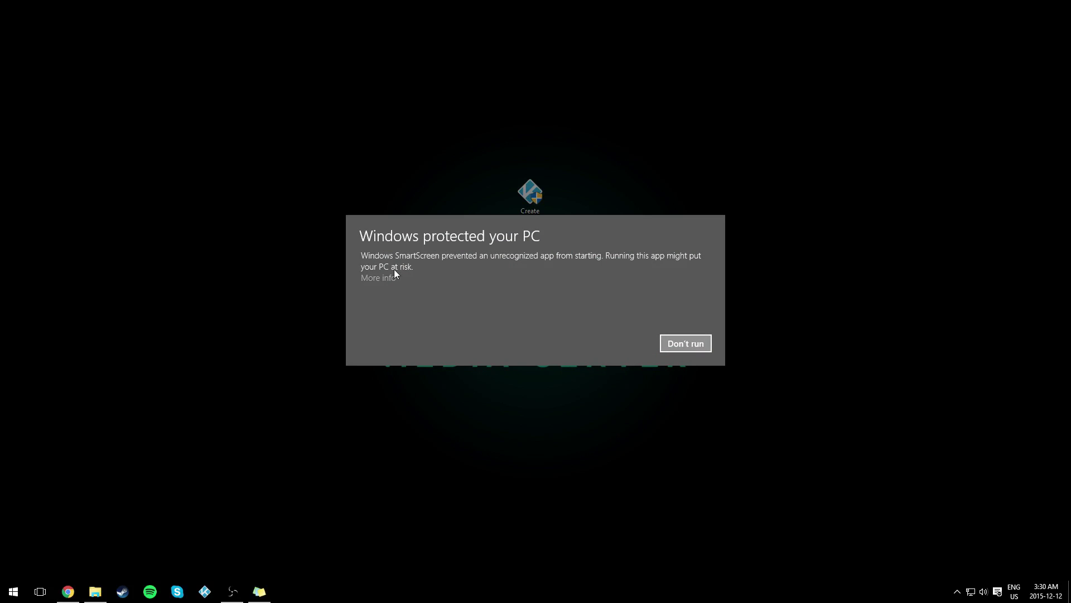
click(378, 277)
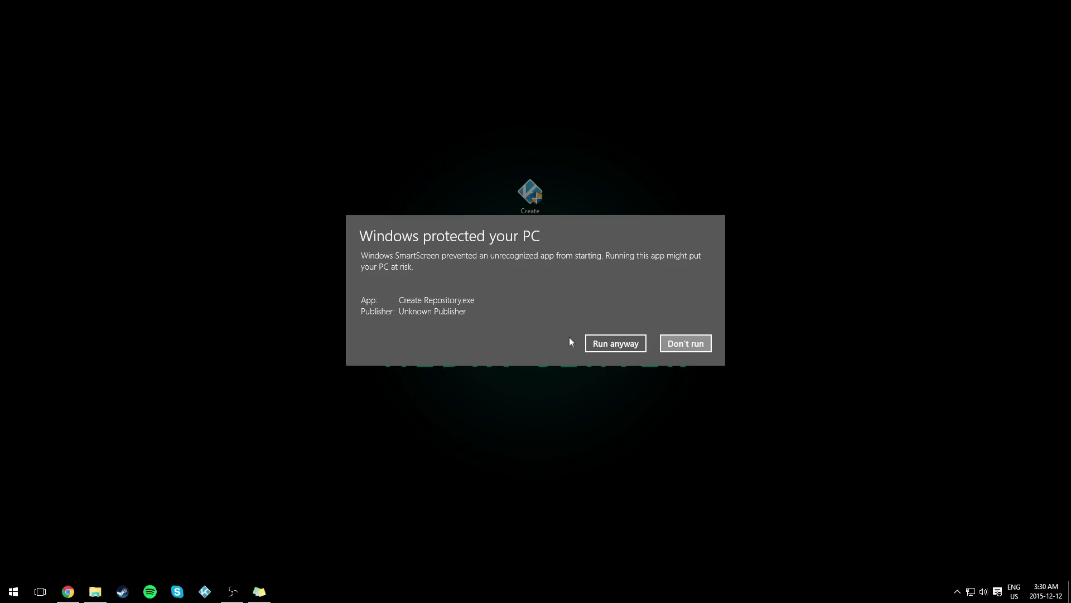
click(611, 344)
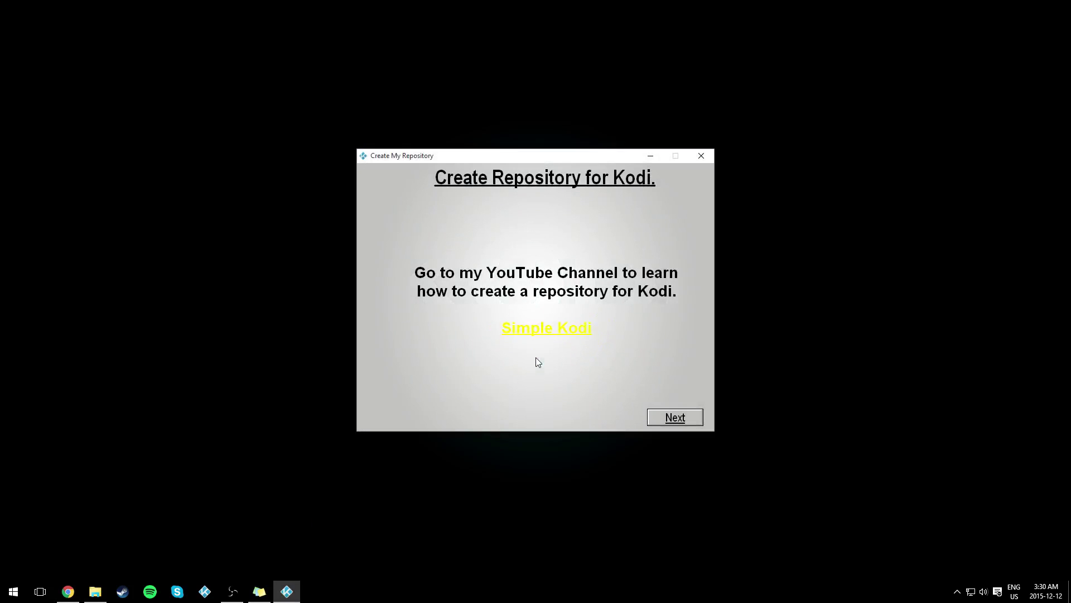
Step: Go to Download Files, fetch the plugins and repository, and open the desktop My Repository folder
click(666, 420)
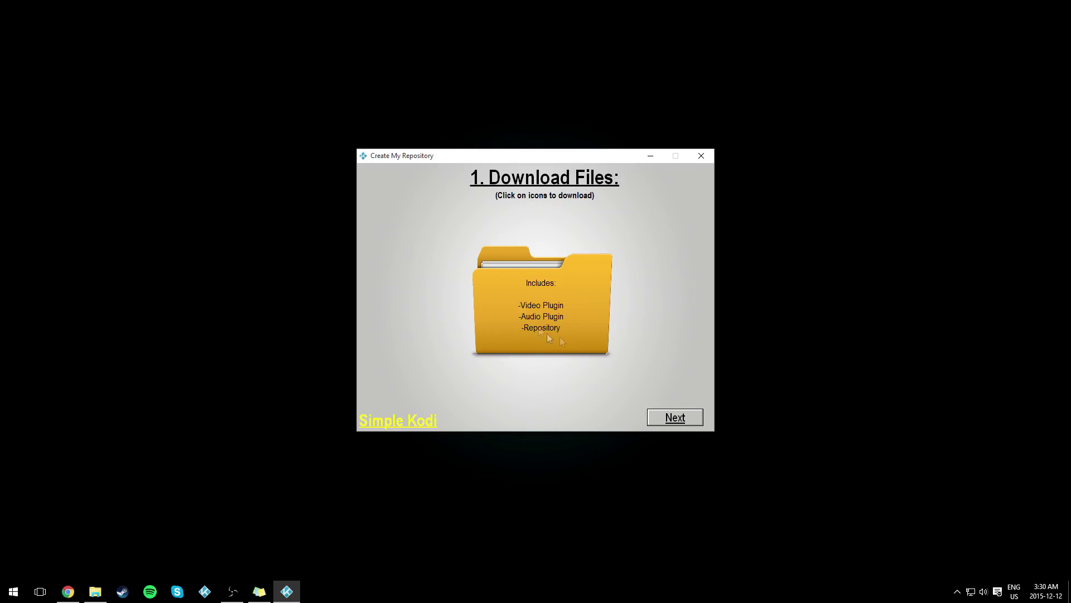
click(588, 311)
drag(63, 18, 45, 45)
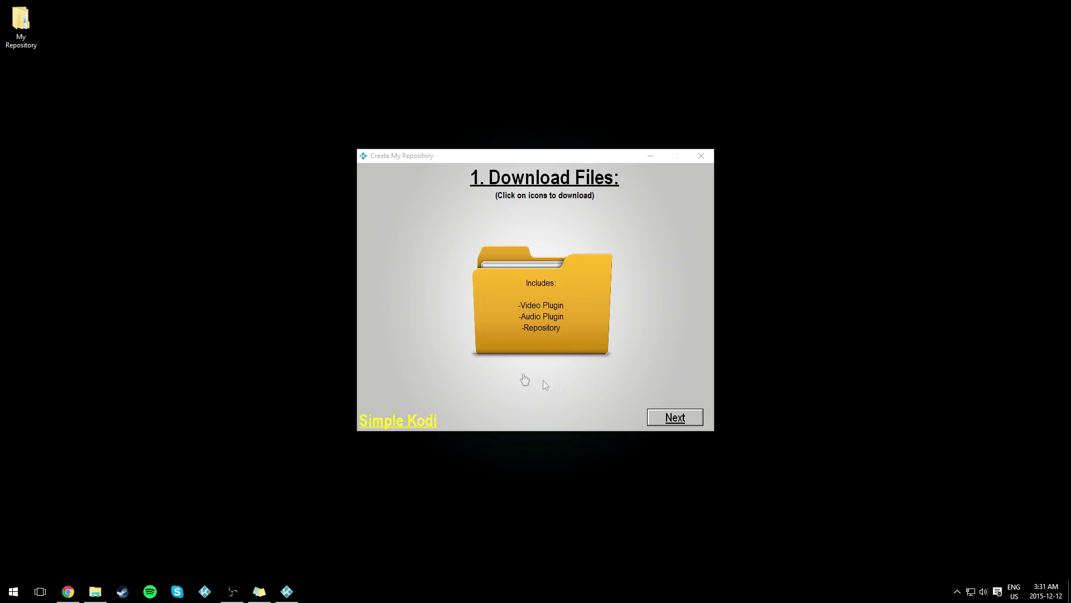
double_click(25, 31)
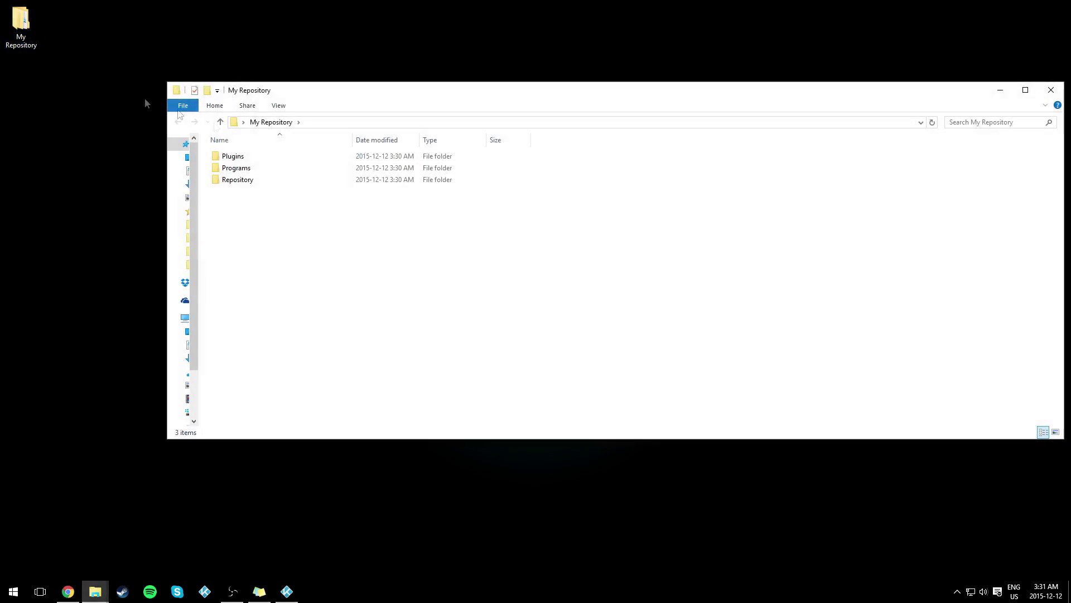
Step: Open the Plugins folder and then its plugin.audio.vevotv-1.0 subfolder
click(299, 159)
mouse_move(244, 146)
mouse_down()
mouse_move(247, 215)
mouse_move(312, 157)
mouse_move(258, 144)
mouse_up()
double_click(239, 157)
drag(484, 287, 335, 149)
click(331, 243)
drag(322, 243, 279, 243)
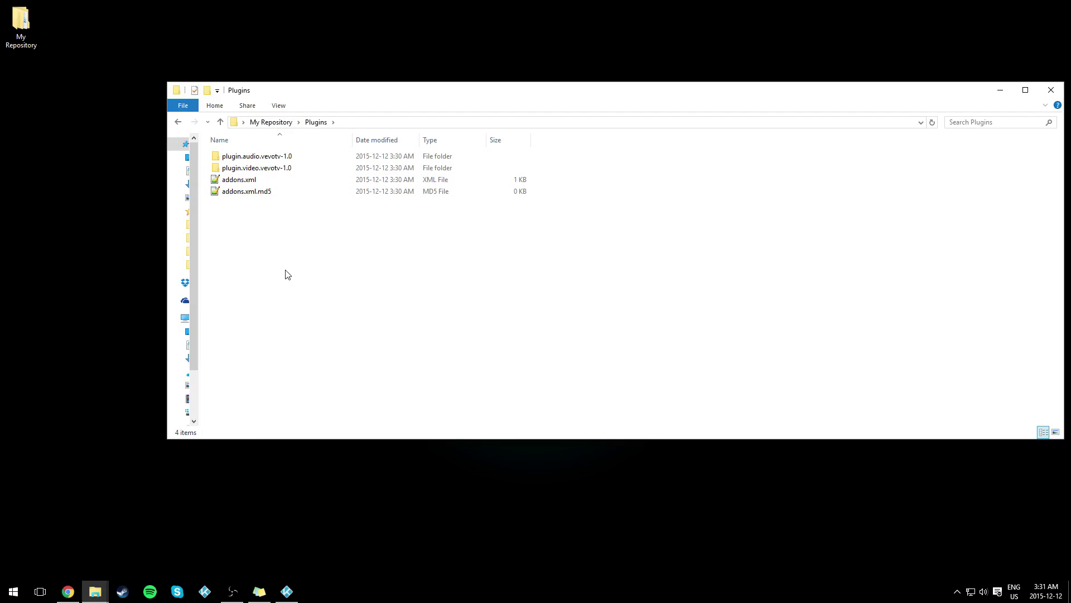
click(305, 167)
double_click(291, 156)
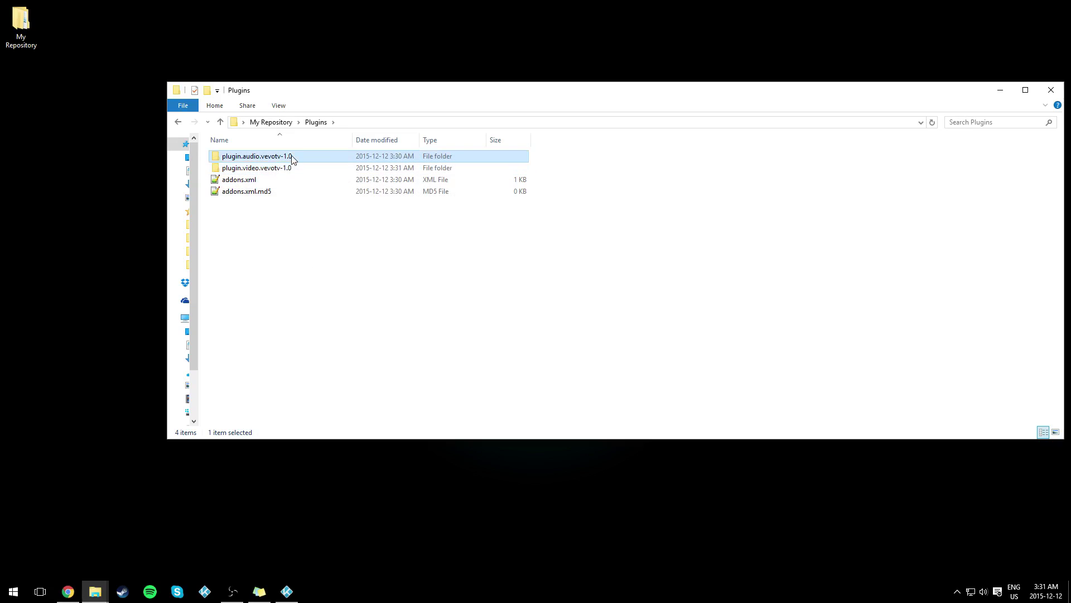
Step: Review the addon.py code in Notepad++, then close it
double_click(286, 156)
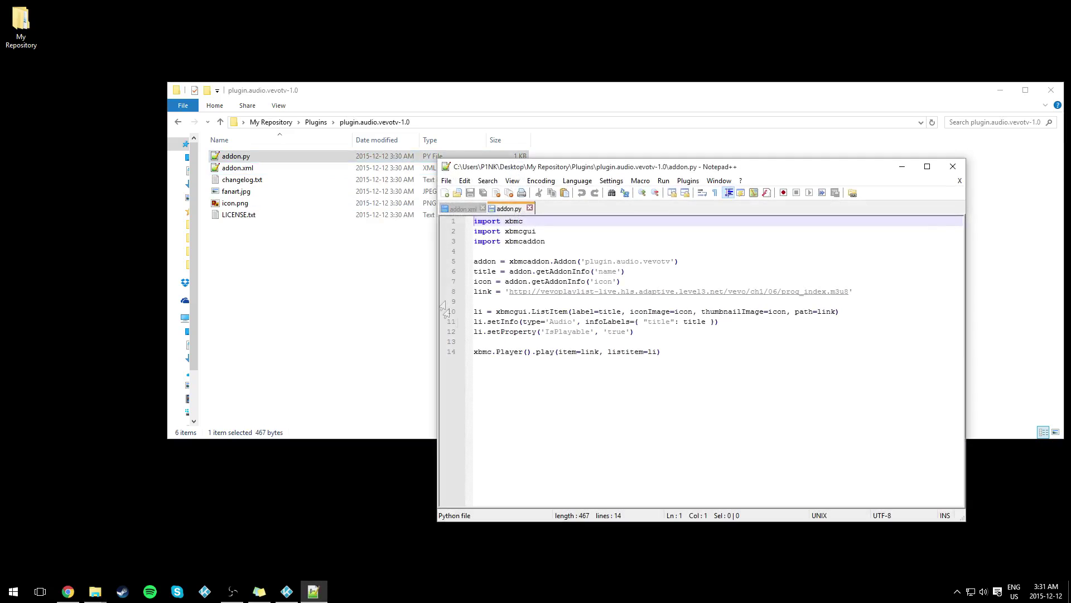
drag(729, 366, 470, 221)
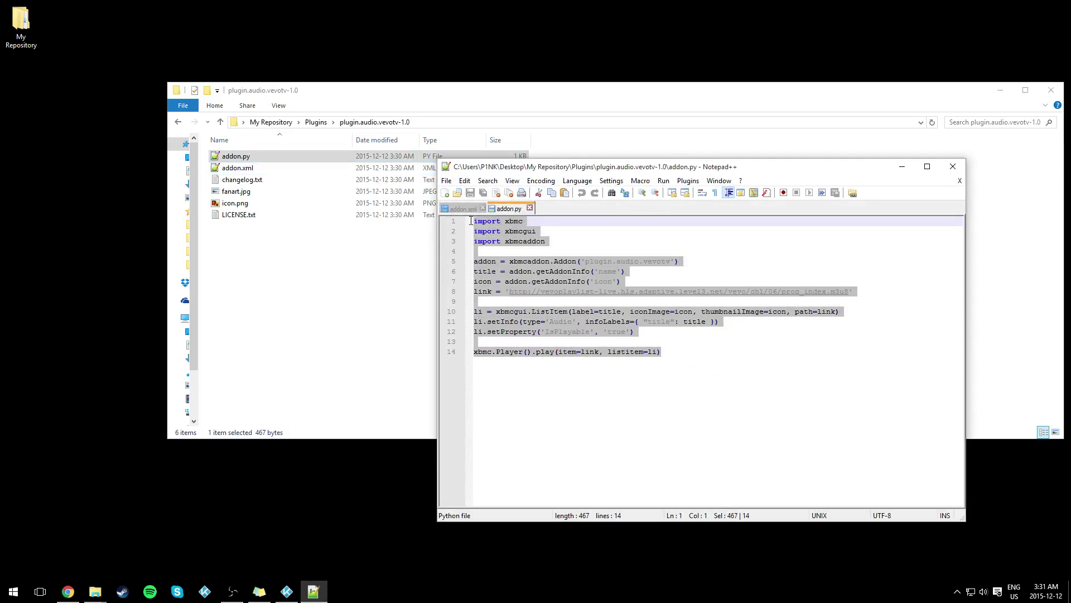
click(530, 208)
click(483, 208)
Step: Close Notepad++, return to My Repository, and check the empty Programs folder
click(953, 166)
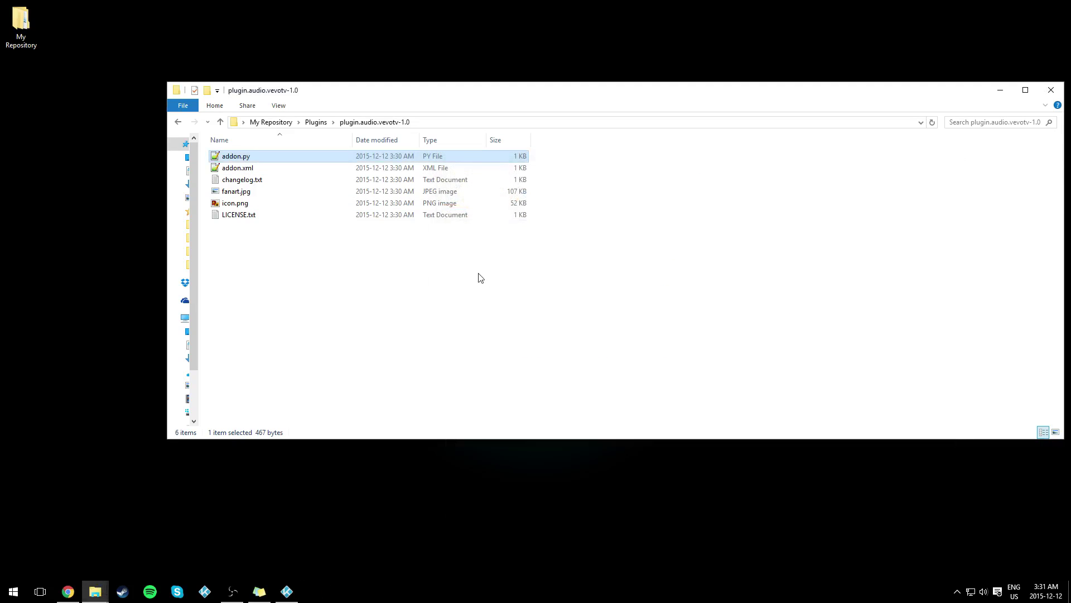
click(317, 124)
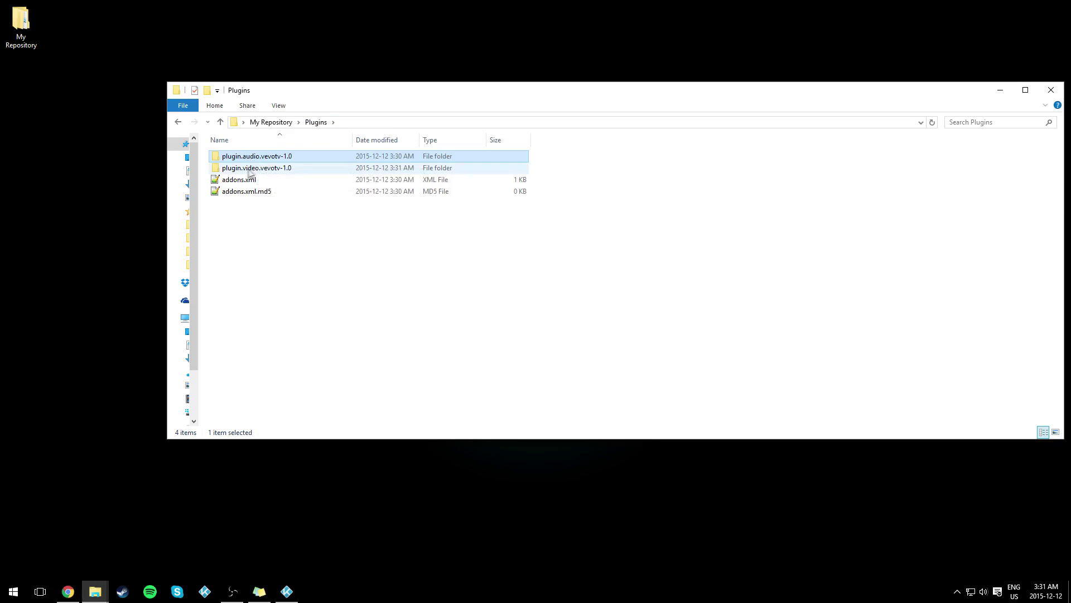
click(302, 259)
click(274, 122)
double_click(275, 168)
click(271, 122)
Step: Open Repository > repository.simplekodi-1.0, select its three files, and open addon.xml
double_click(279, 179)
double_click(268, 159)
drag(282, 254, 346, 162)
click(339, 246)
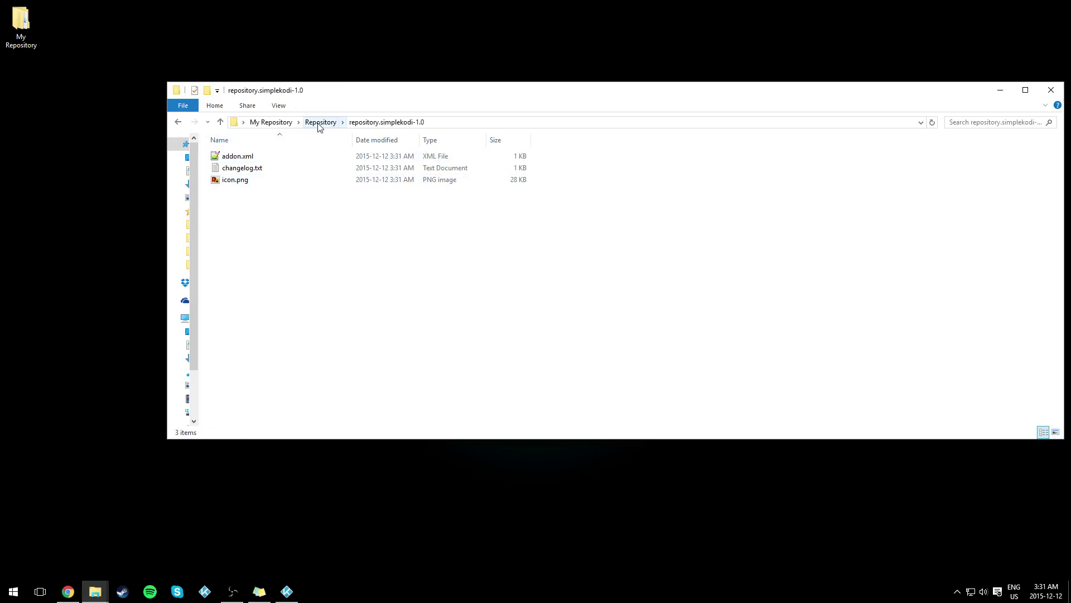
drag(311, 244, 341, 146)
click(328, 220)
drag(297, 257, 345, 144)
click(277, 167)
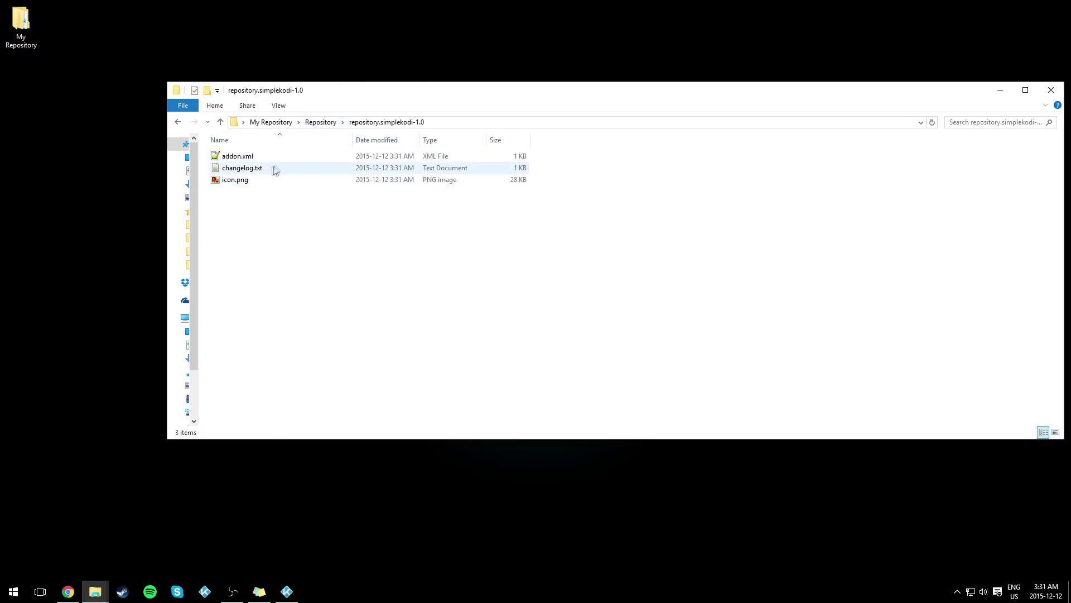
double_click(251, 157)
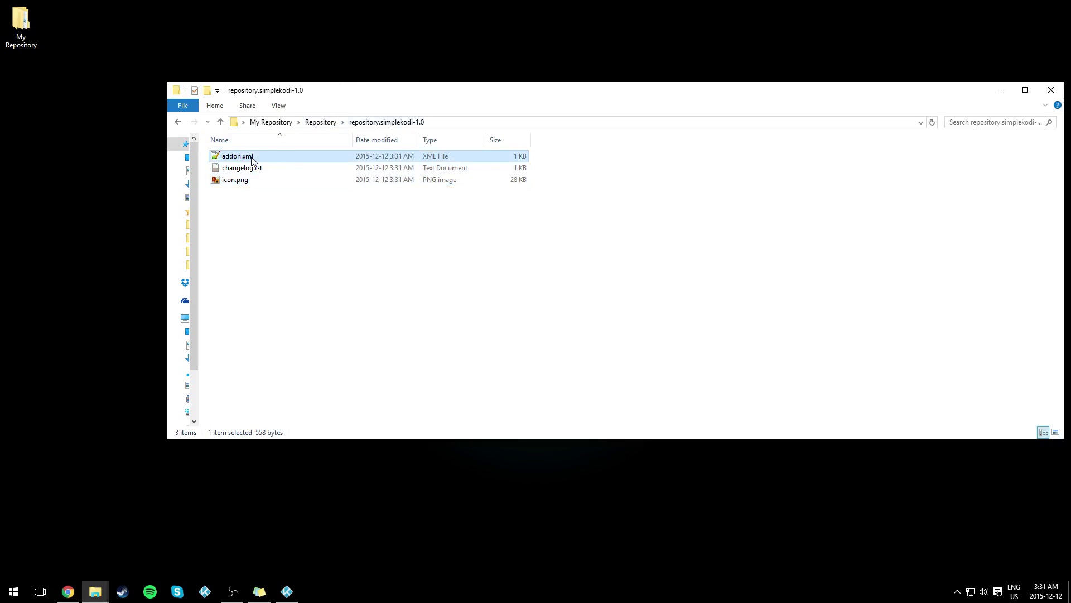
Step: Inspect addon.xml's /addons.xml path and checksum lines, then view and close changelog.txt
key(ctrl+a)
click(591, 356)
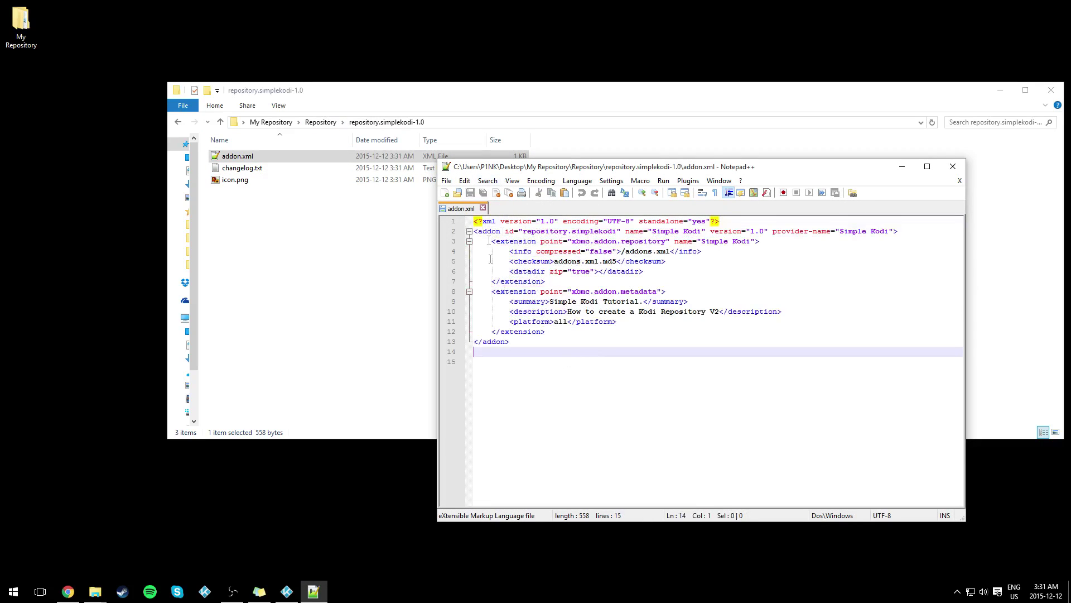
drag(621, 251, 672, 252)
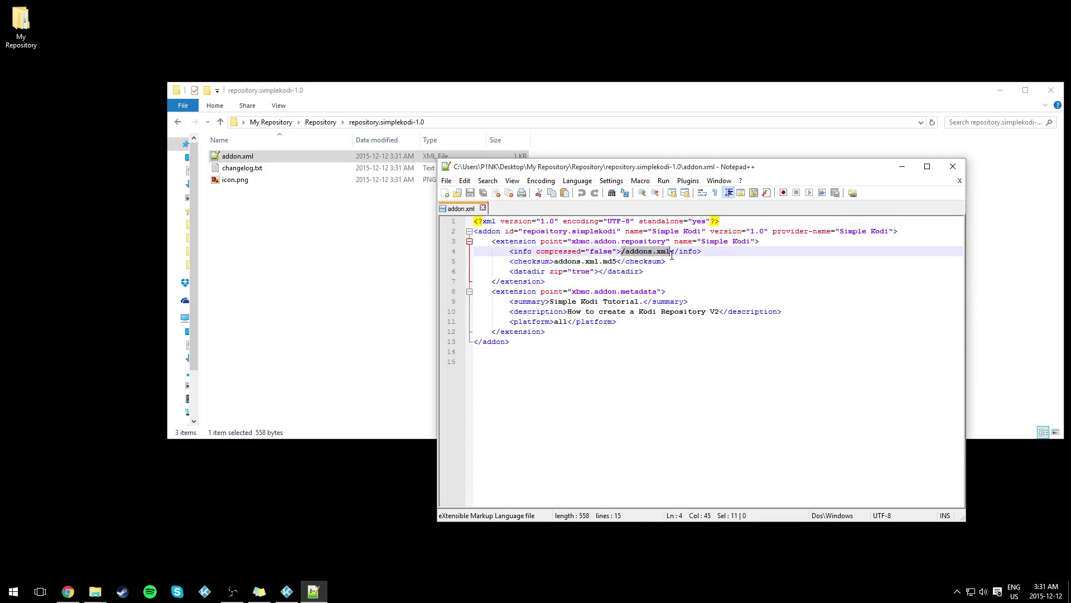
drag(607, 261, 567, 261)
click(597, 272)
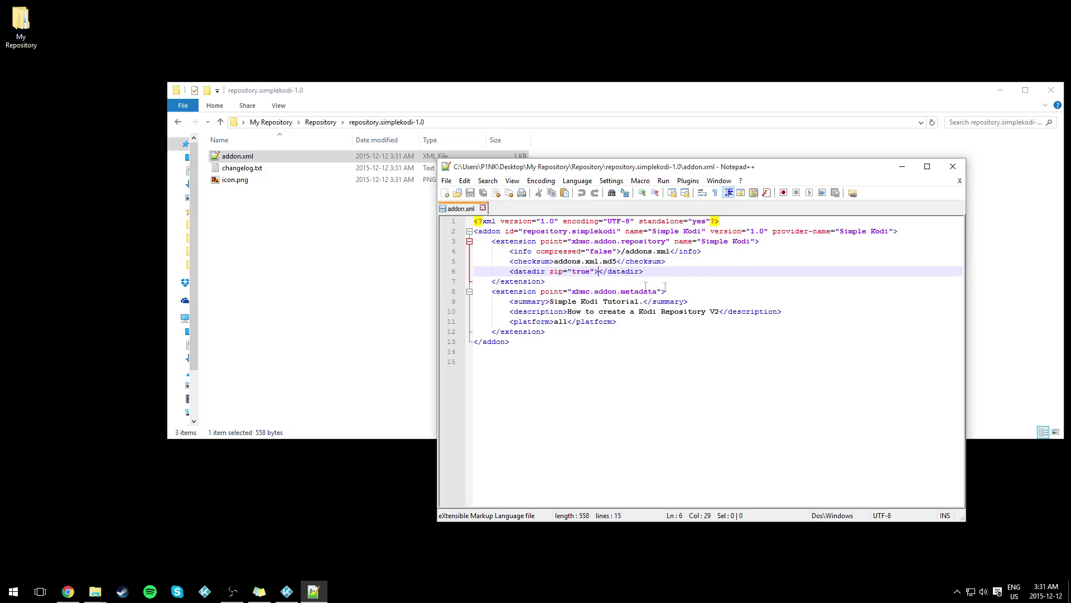
click(962, 168)
double_click(327, 168)
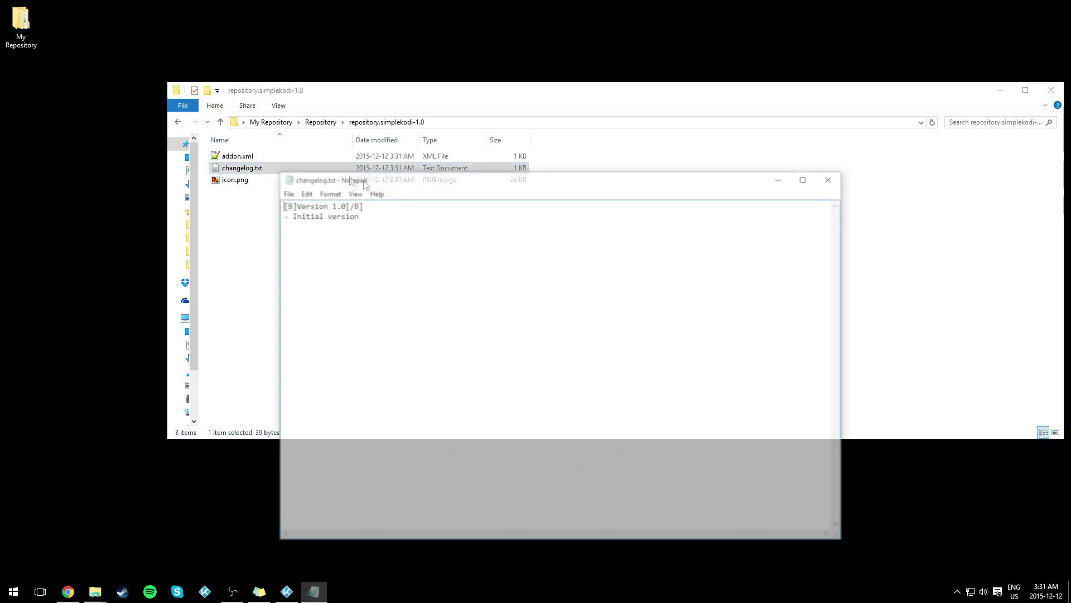
click(832, 178)
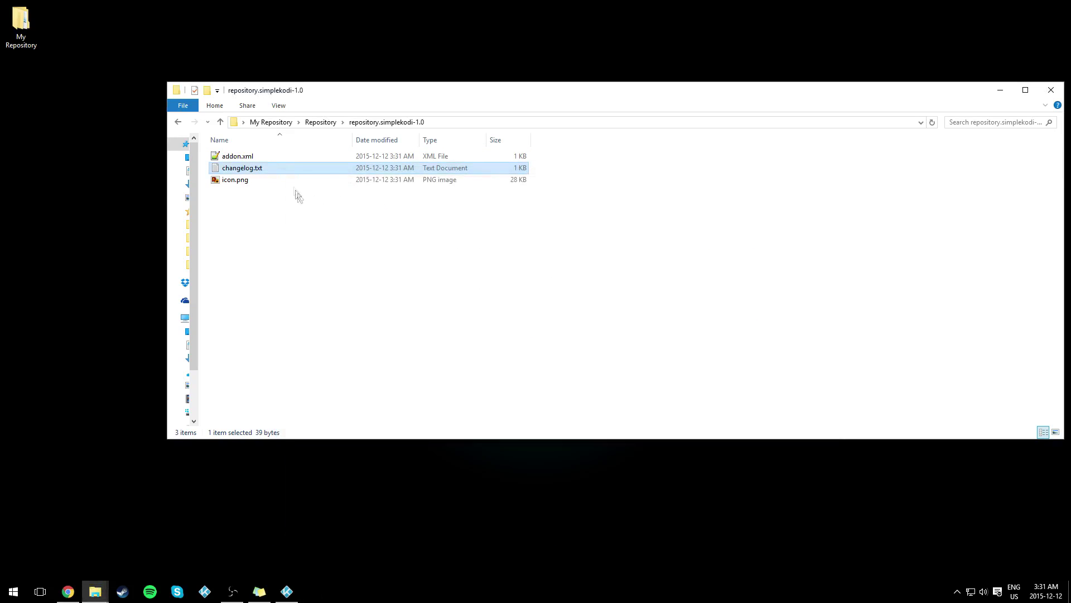
Step: Go back up to My Repository, open Programs, and drag the Explorer window lower
click(245, 181)
mouse_move(239, 186)
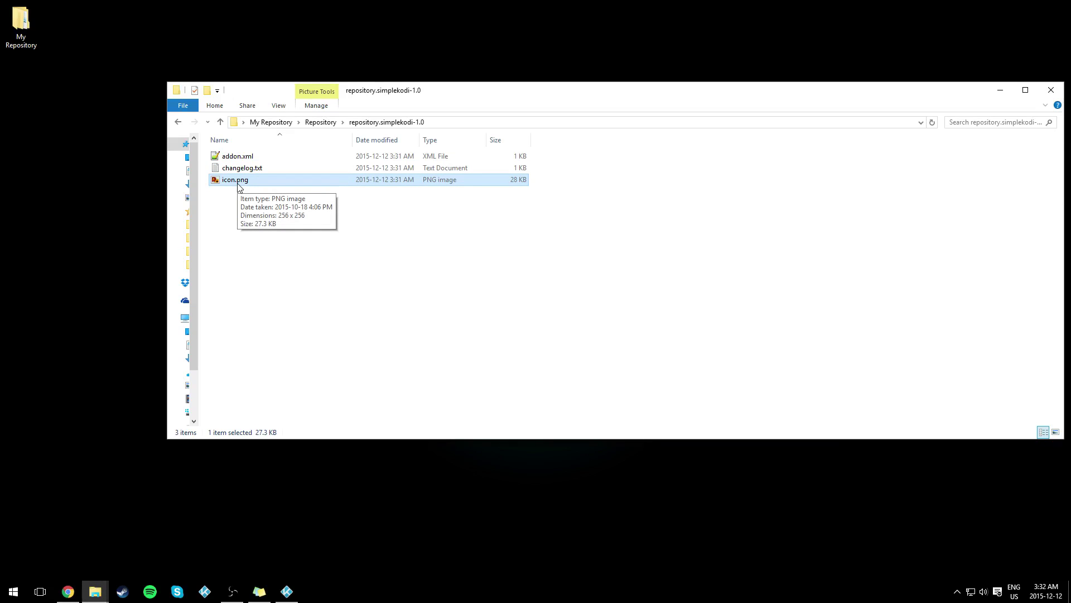
click(323, 125)
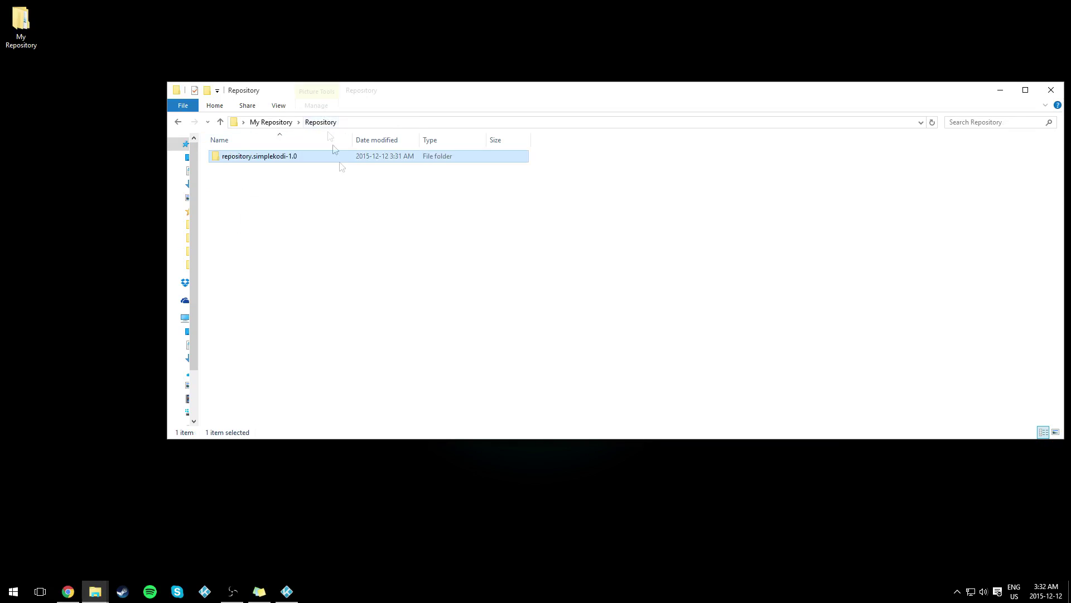
click(279, 123)
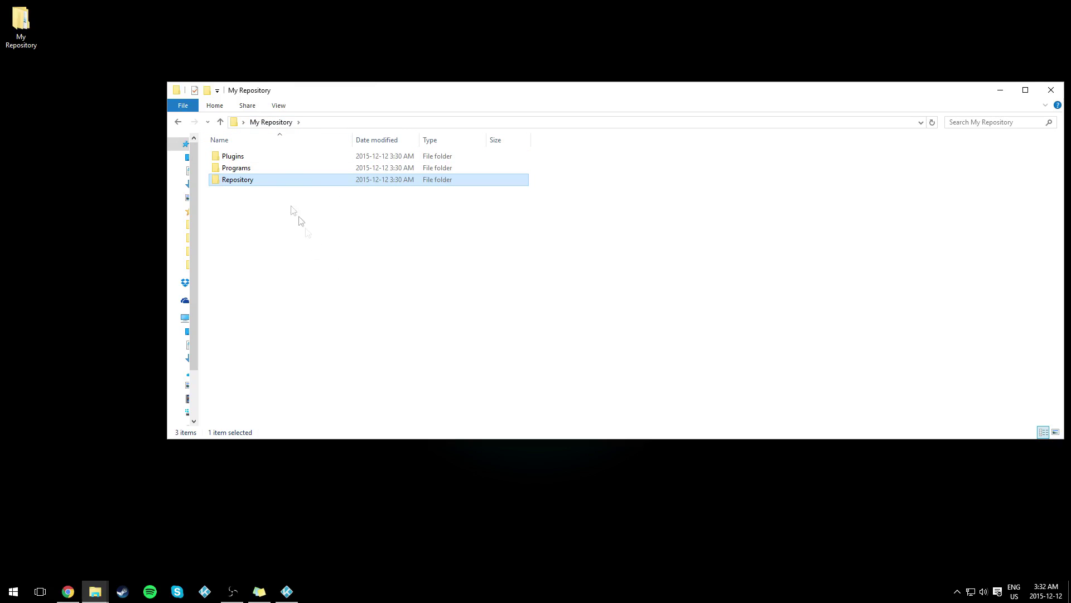
double_click(251, 170)
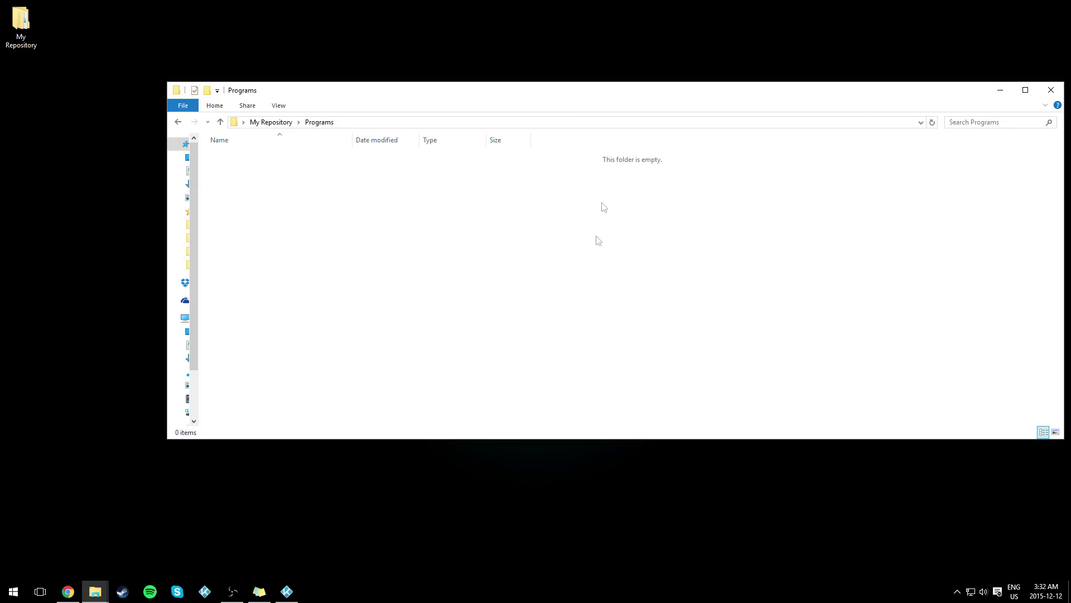
drag(548, 88, 515, 223)
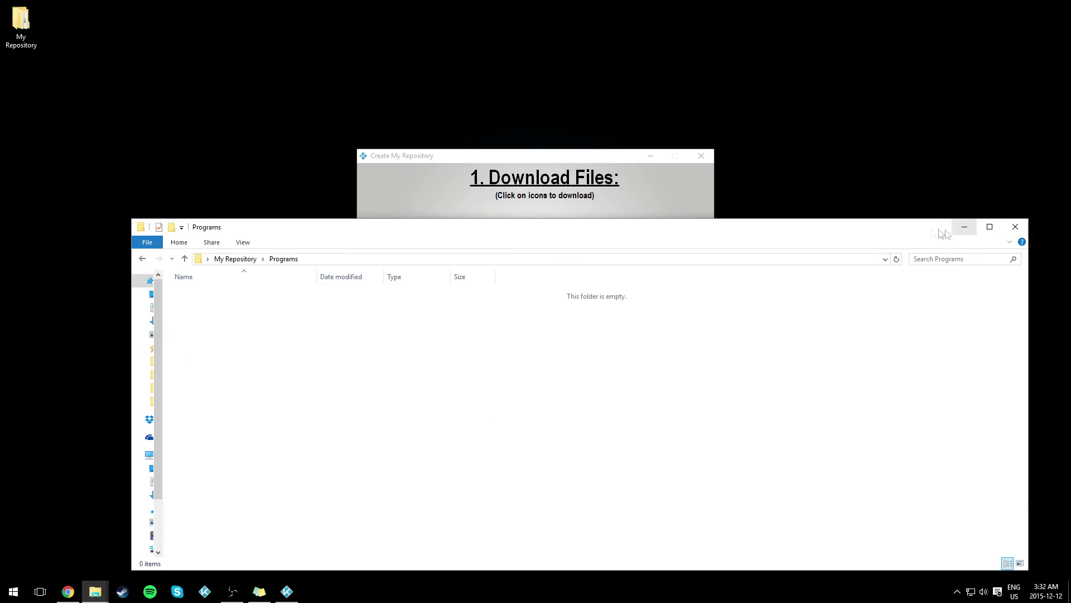
Step: Bring Create My Repository forward and advance to the Programs Needed page
click(963, 223)
drag(546, 159, 541, 146)
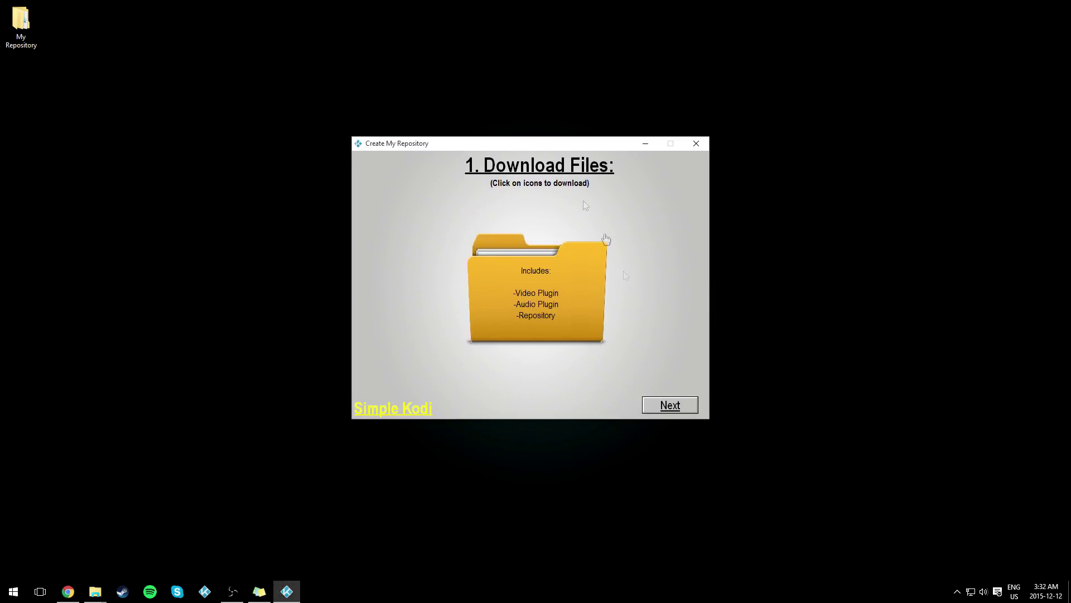
click(669, 405)
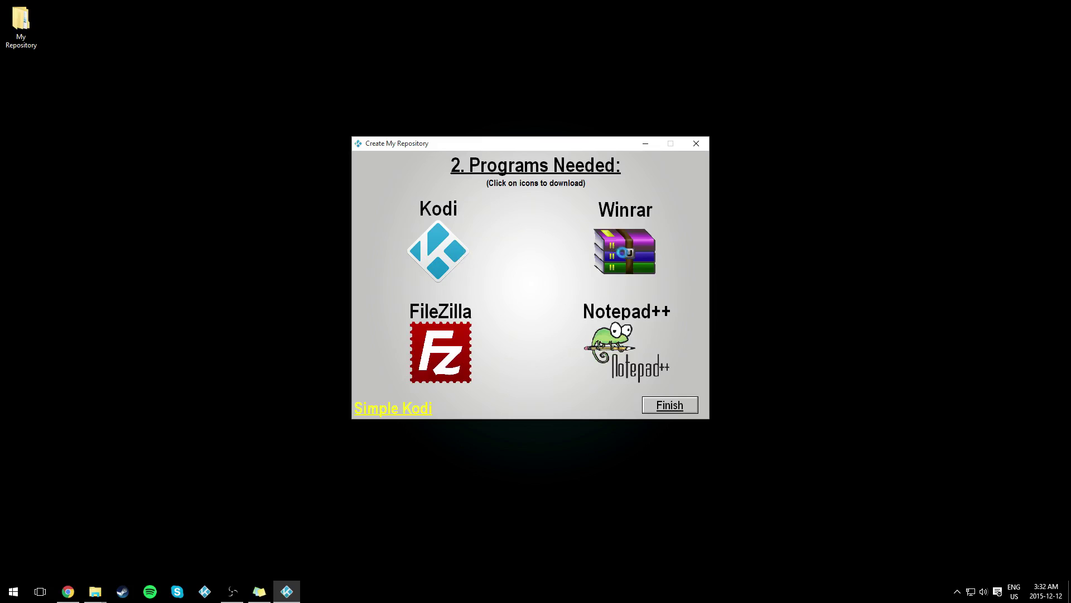
Step: Refresh the Programs folder and confirm winrar-x64-530.exe and wrar530.exe are there
click(95, 591)
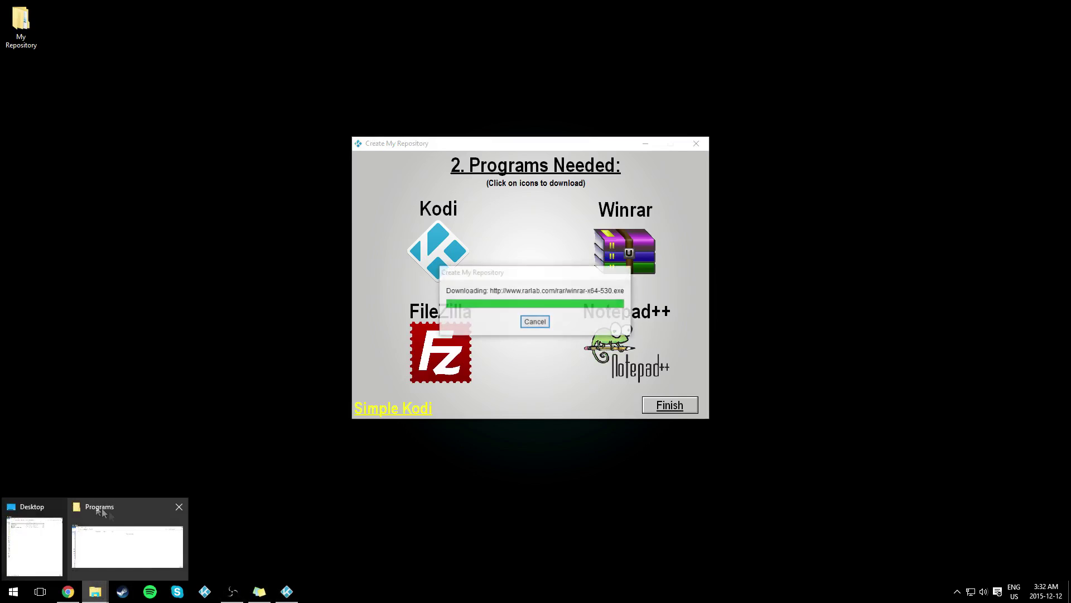
click(59, 507)
click(95, 544)
drag(269, 363, 312, 291)
drag(215, 323, 261, 296)
click(210, 299)
click(213, 297)
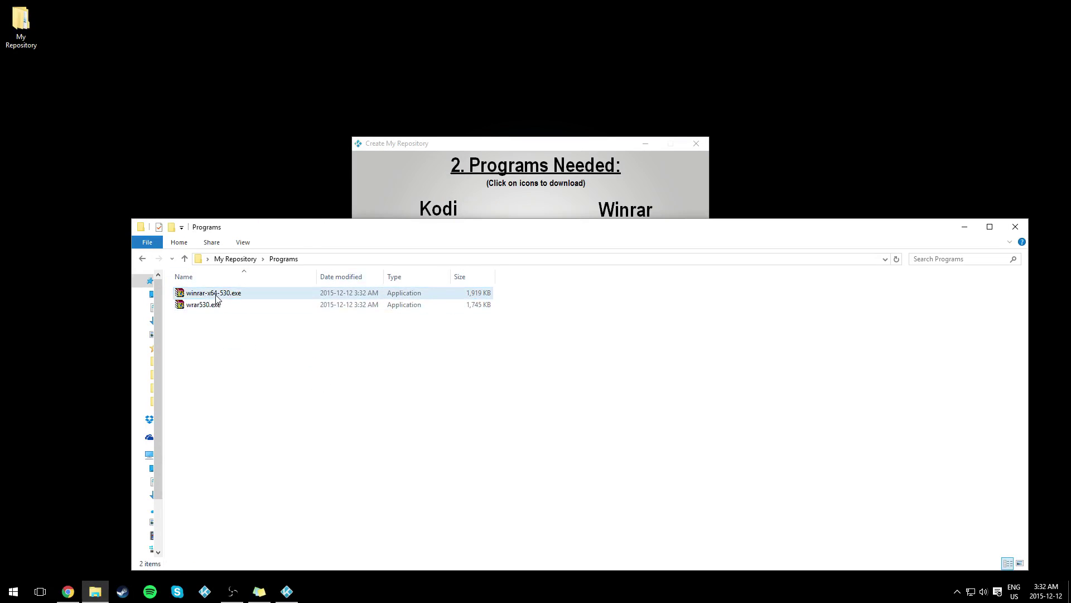
click(218, 305)
click(255, 406)
right_click(256, 403)
click(310, 448)
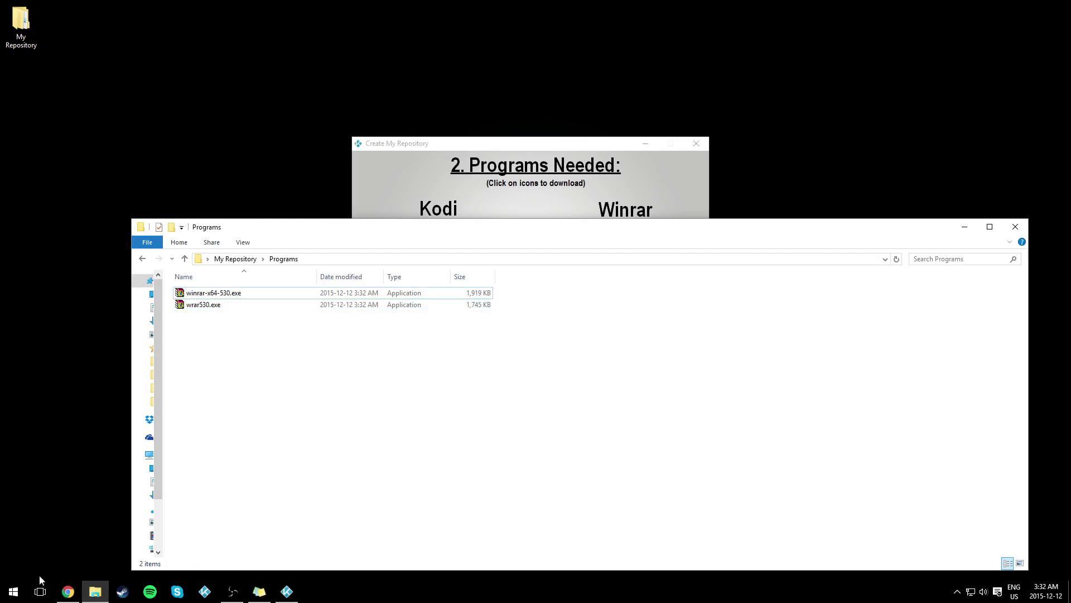
right_click(14, 595)
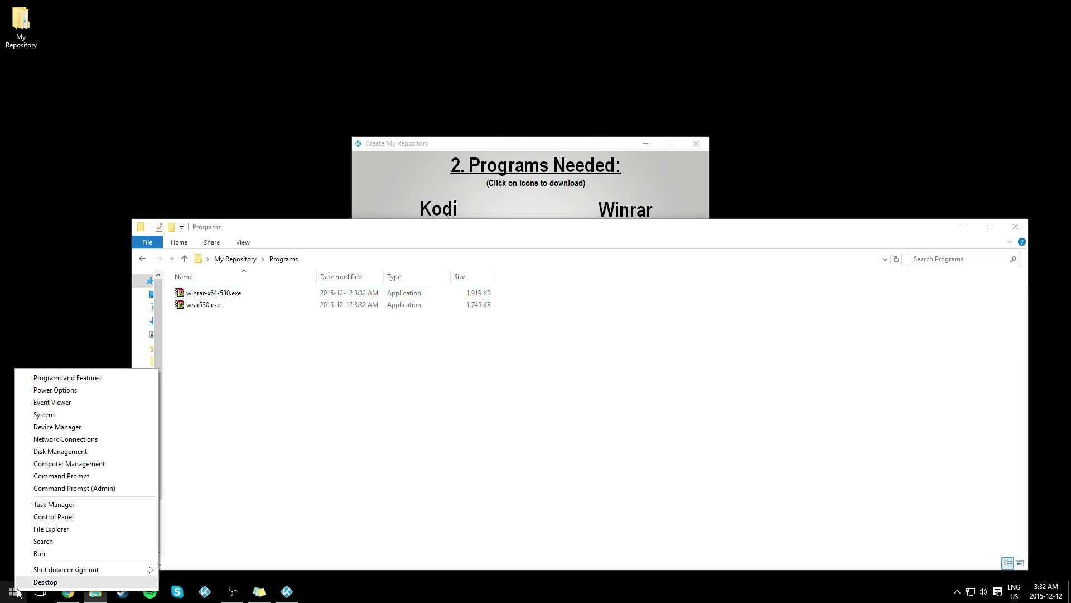
click(44, 415)
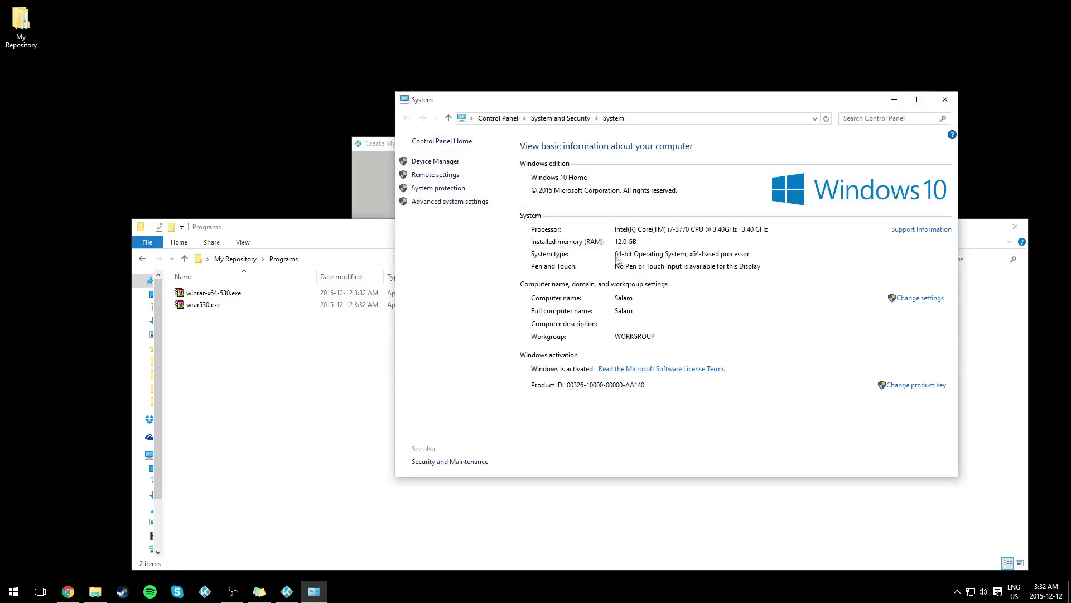
click(946, 99)
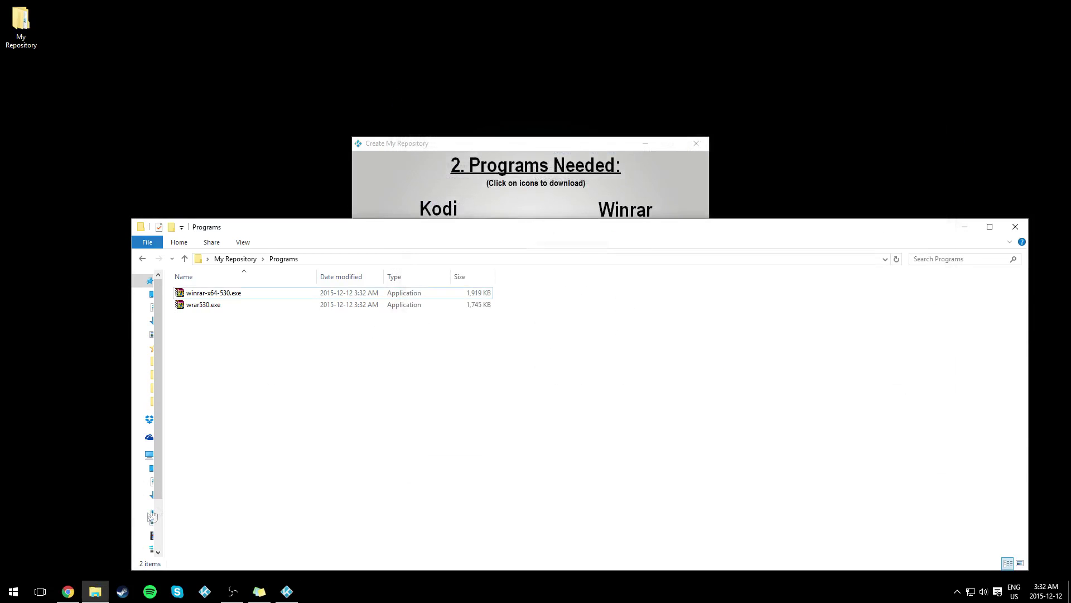
click(14, 592)
text(control)
key(Return)
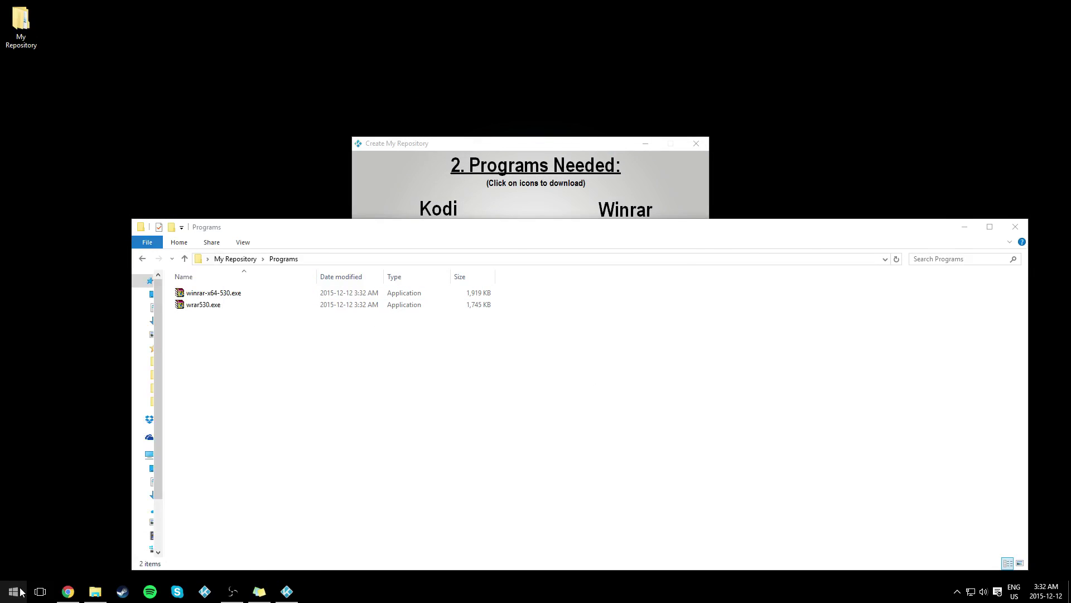
click(564, 174)
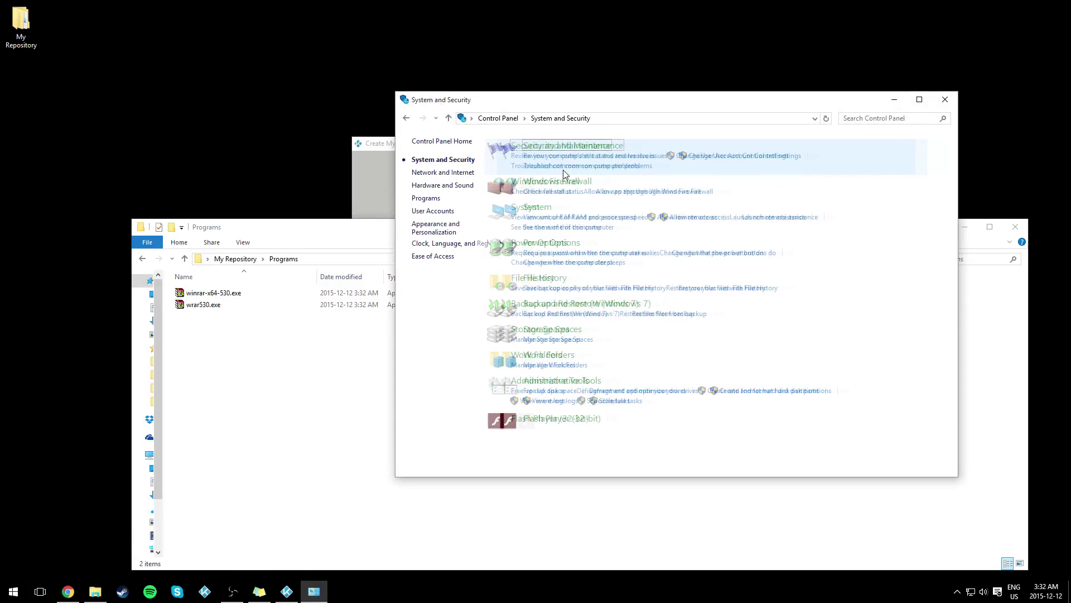
click(558, 209)
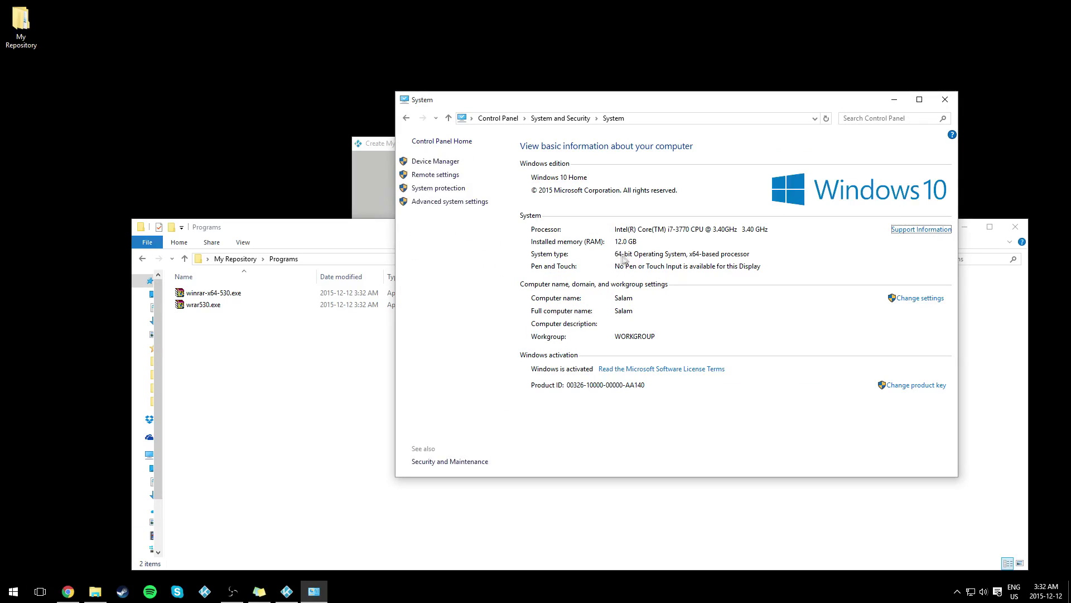
click(945, 99)
click(267, 296)
click(235, 258)
Step: Download the Notepad++ installer and confirm npp.6.8.8.Installer.exe is in Programs
drag(521, 235, 496, 390)
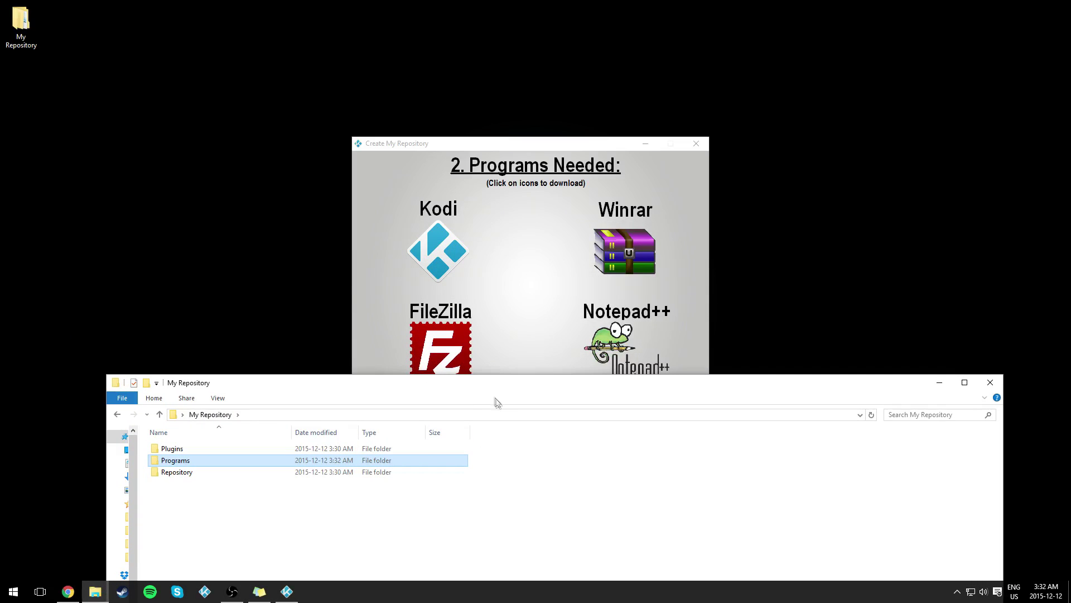
click(621, 356)
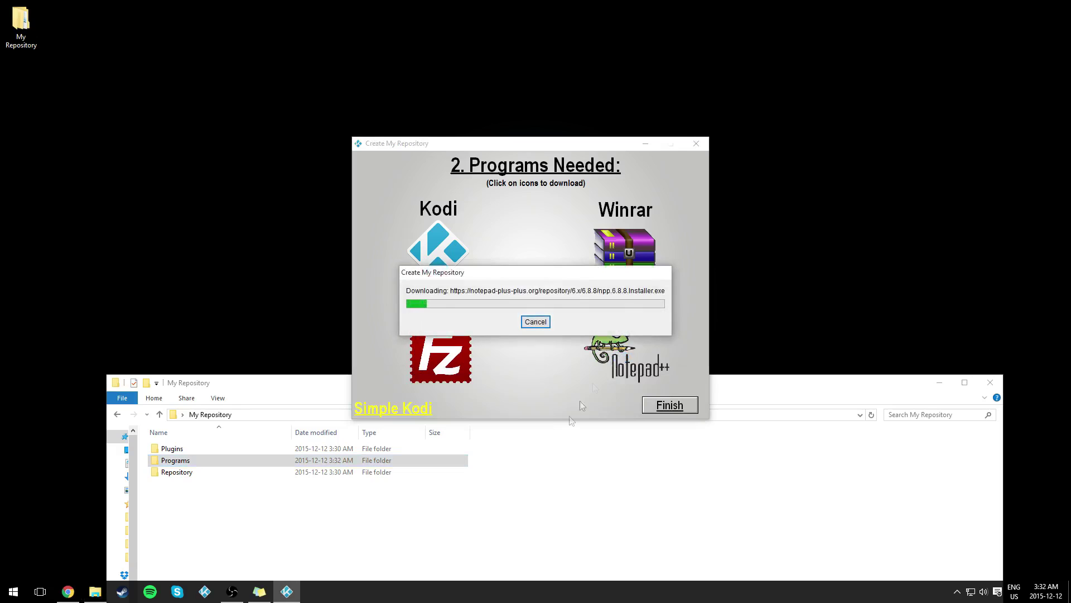
click(505, 507)
double_click(222, 459)
drag(269, 382, 274, 277)
drag(194, 432, 266, 340)
click(217, 311)
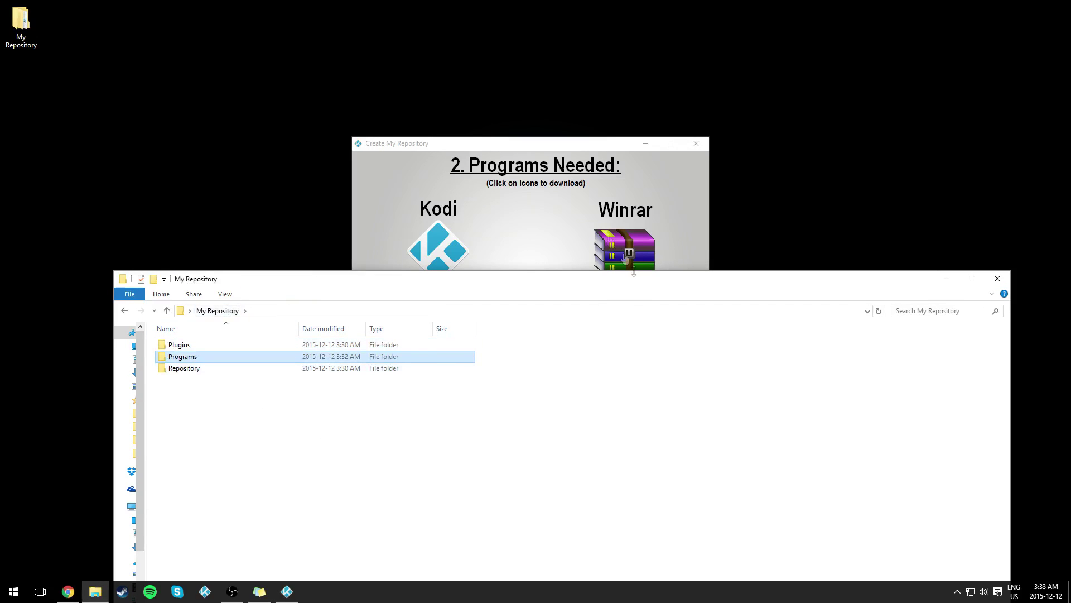
Step: Finish and exit Create My Repository, then close the YouTube tab
click(471, 144)
click(669, 405)
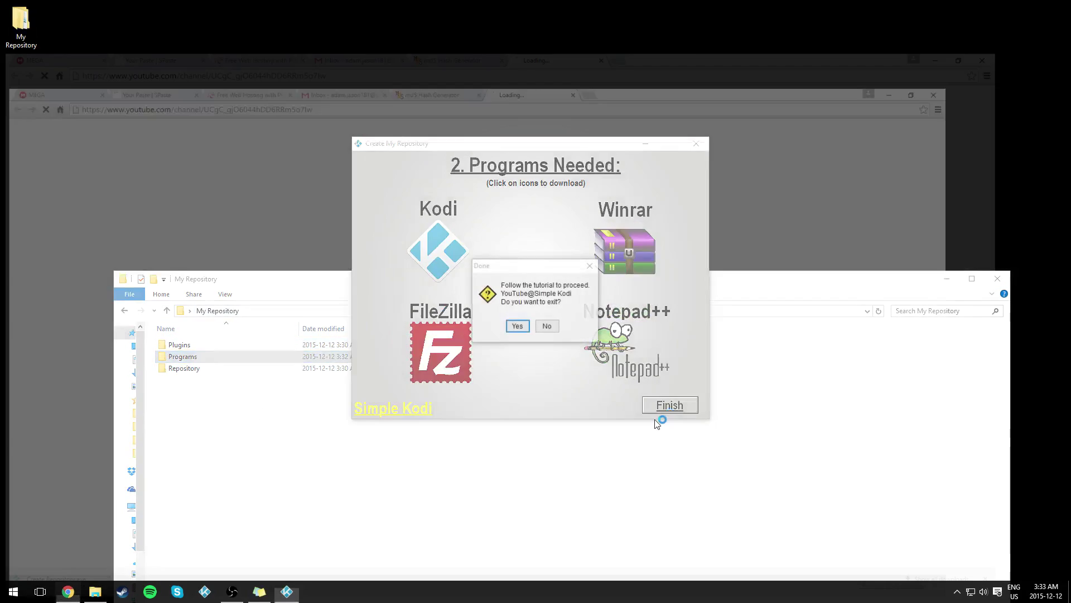
key(Return)
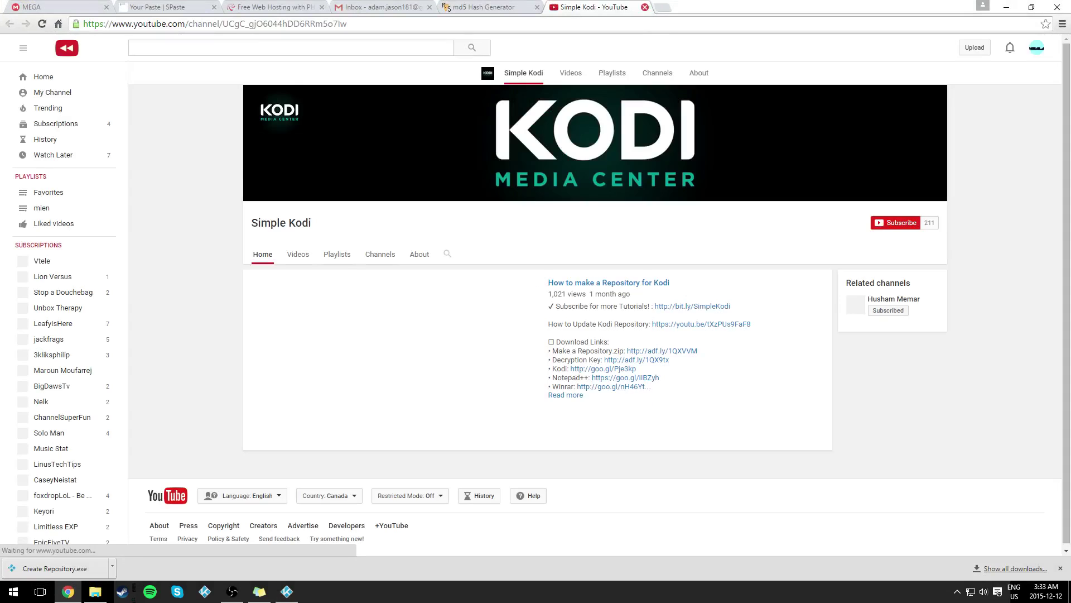
click(645, 7)
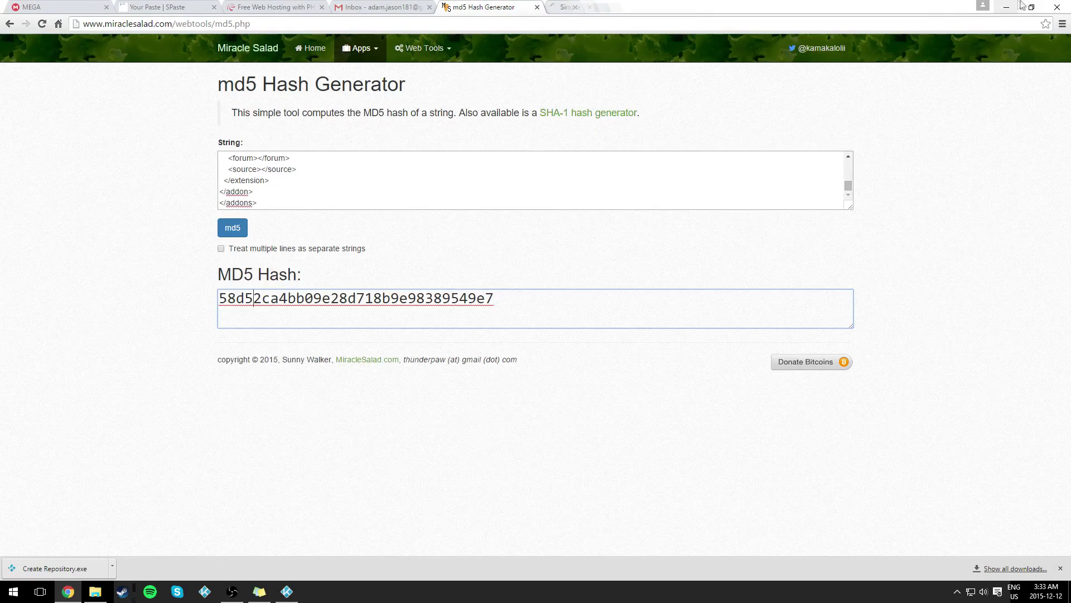